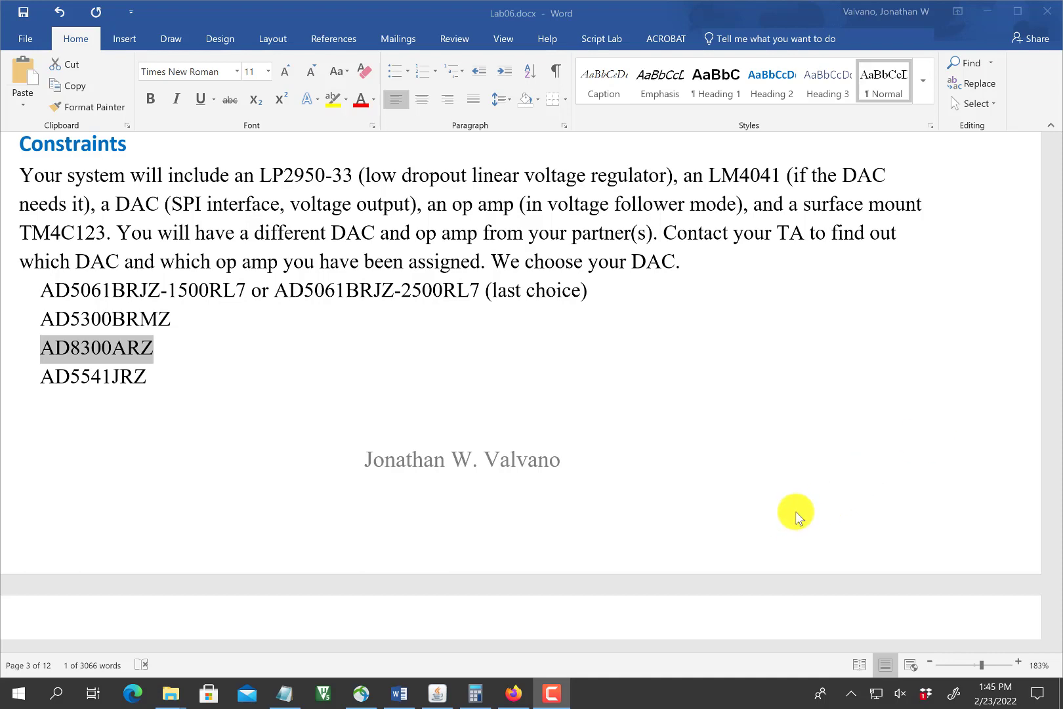
# - Switch from the Lab06 Word document to the Mouser component search page in Firefox
pyautogui.hotkey('alt', 'Tab')
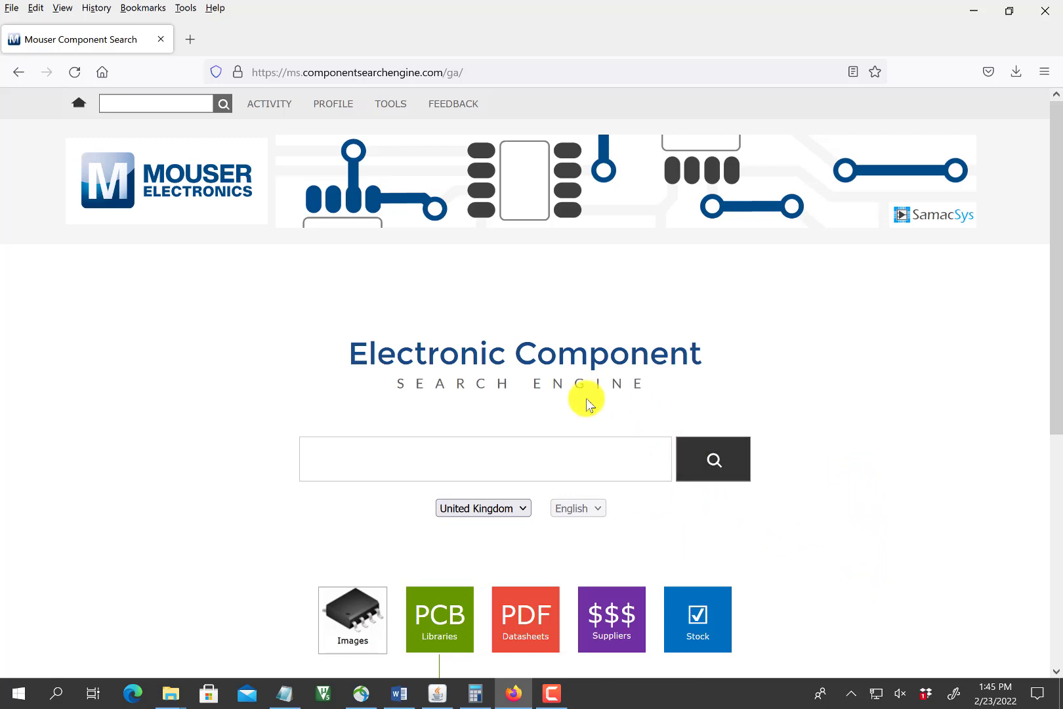
# - Search Mouser for AD8300ARZ with United States as the country and open its part page
pyautogui.click(457, 456)
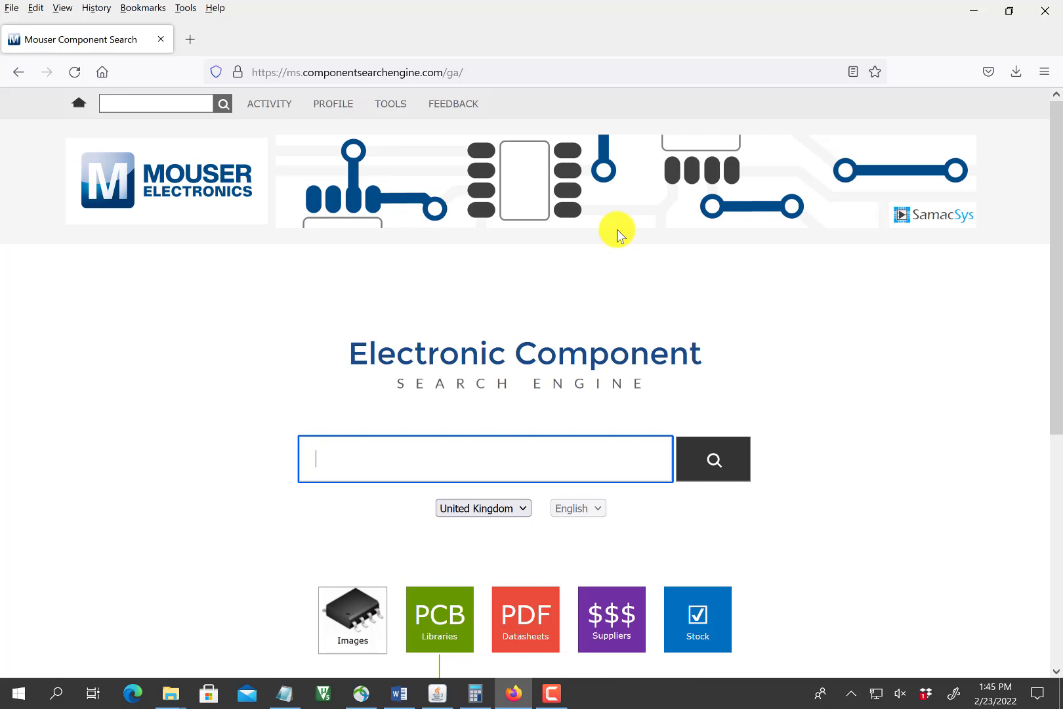
pyautogui.click(496, 509)
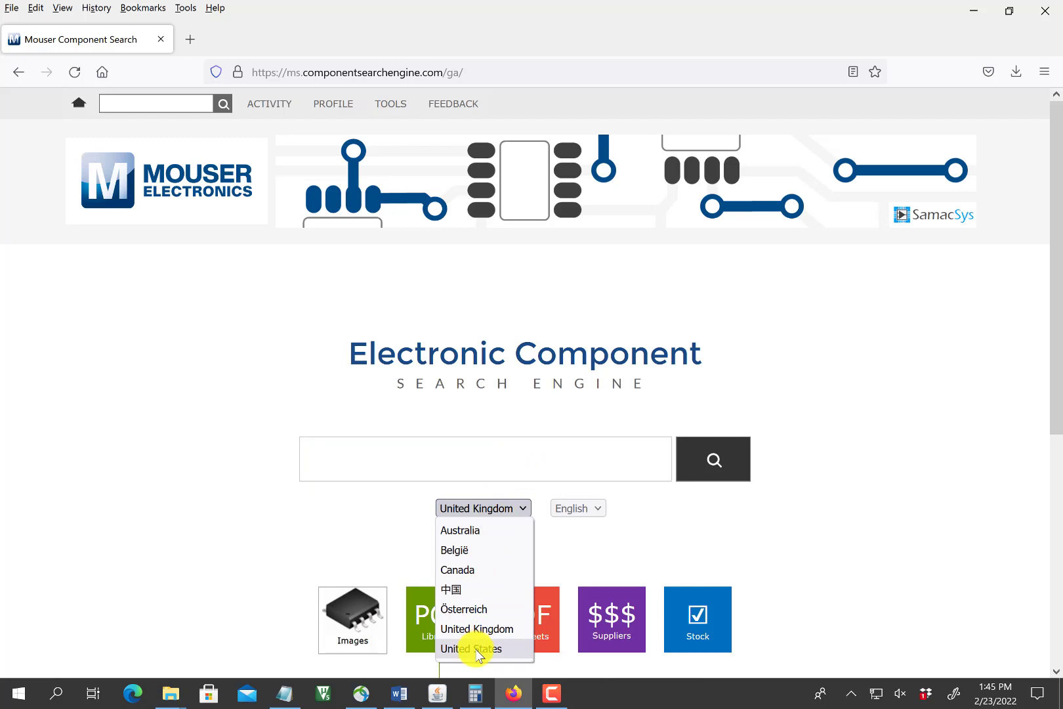
pyautogui.click(477, 648)
pyautogui.click(478, 461)
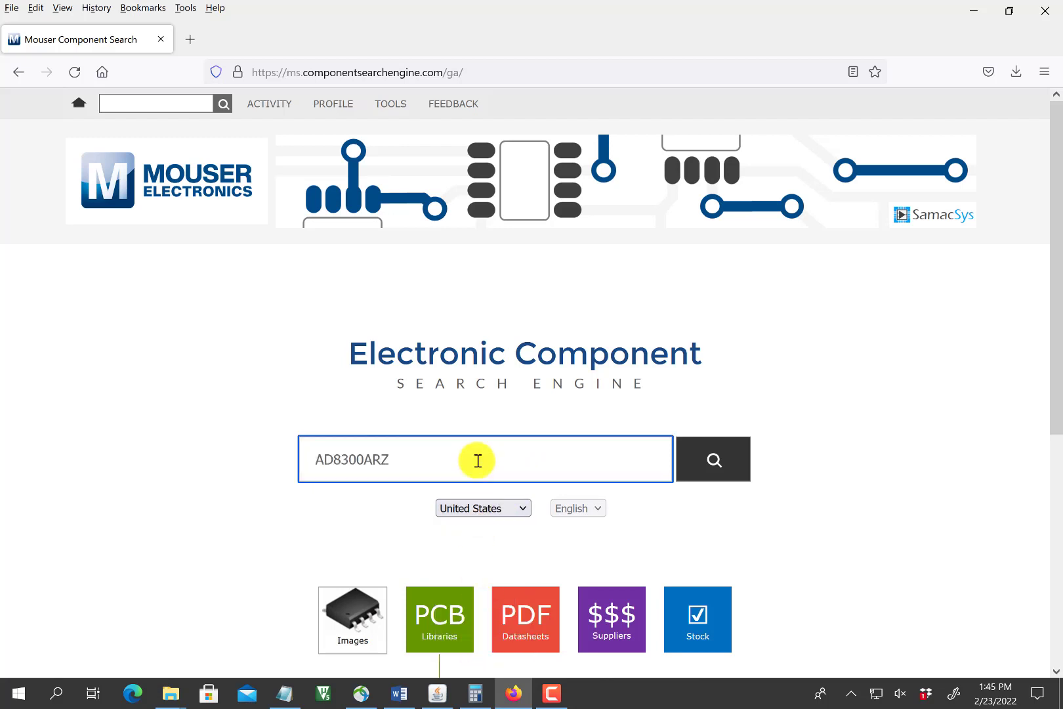
pyautogui.click(711, 462)
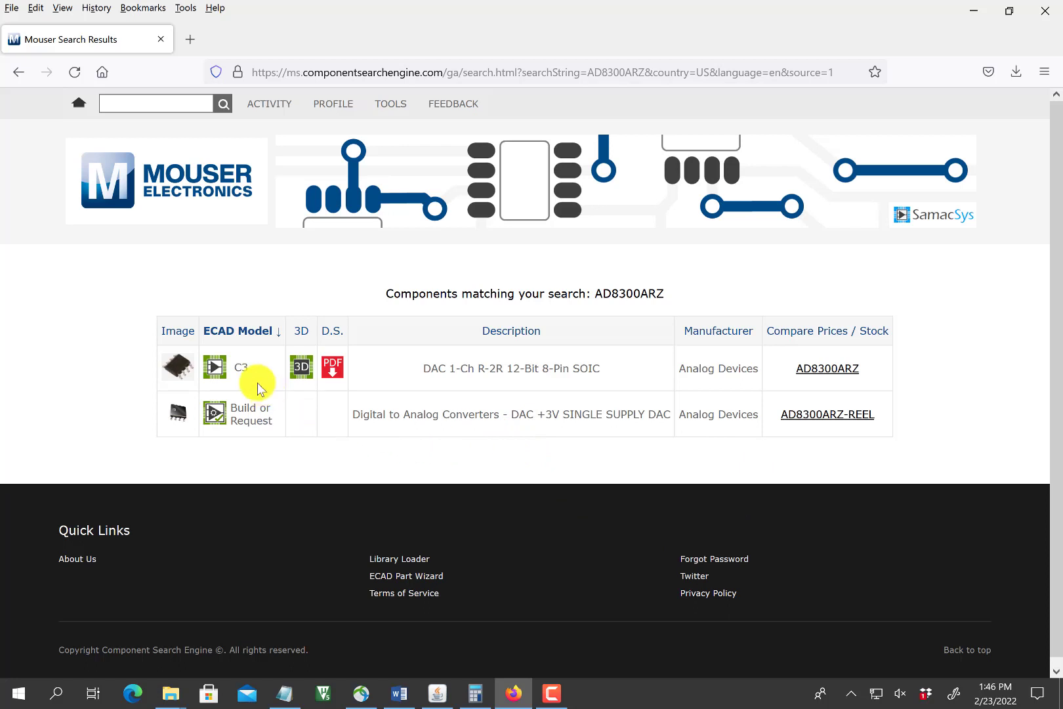
pyautogui.click(219, 371)
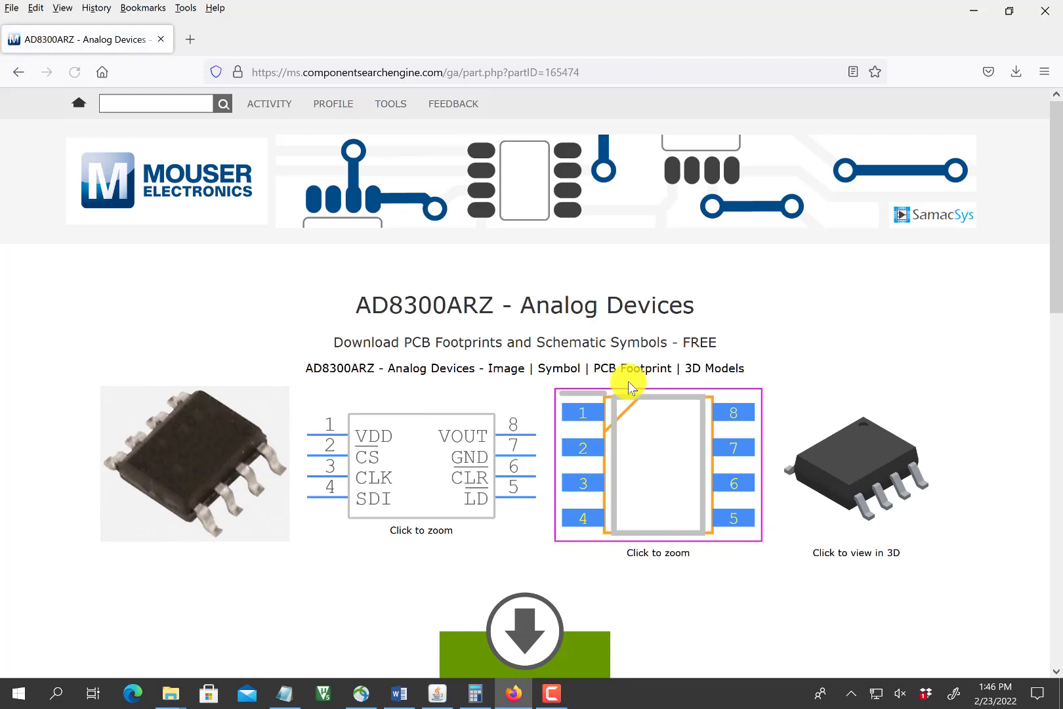
# - Save the LIB_AD8300ARZ.zip library through FREE DOWNLOAD with the Save File option
pyautogui.scroll(-3, 629, 383)
pyautogui.scroll(-1, 629, 387)
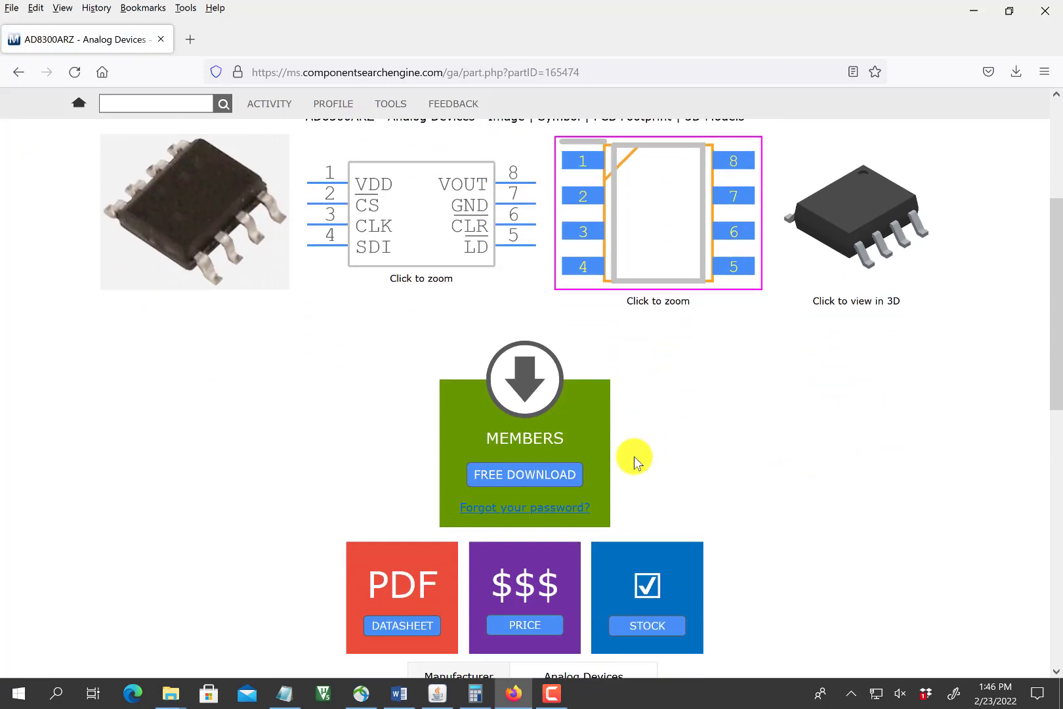
pyautogui.click(542, 480)
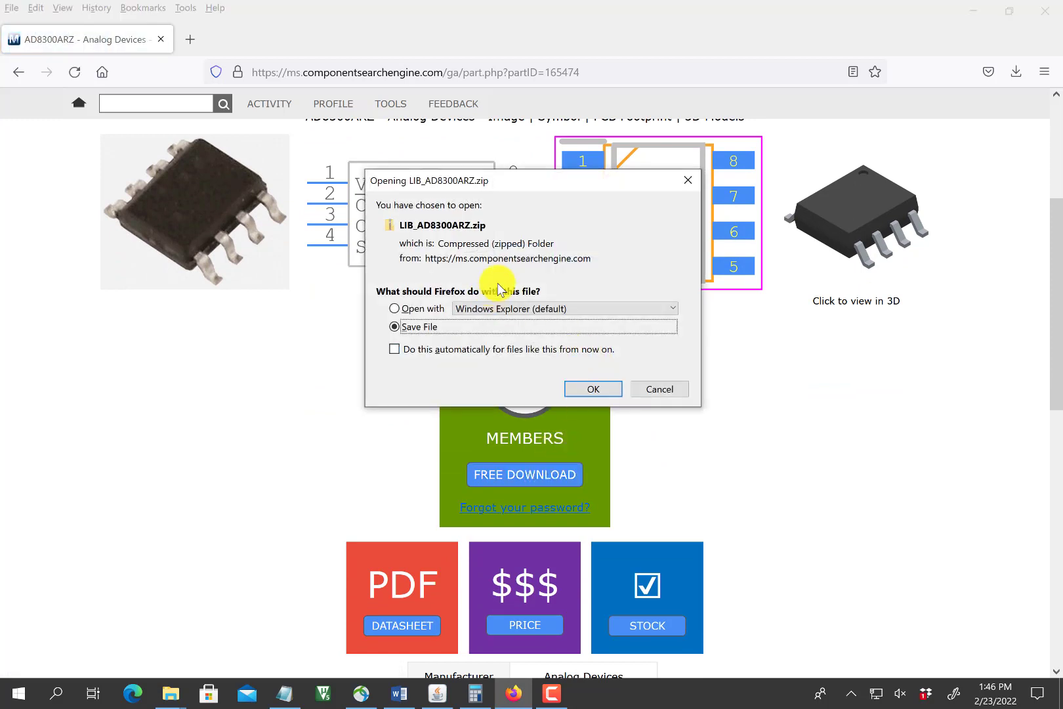
pyautogui.click(586, 392)
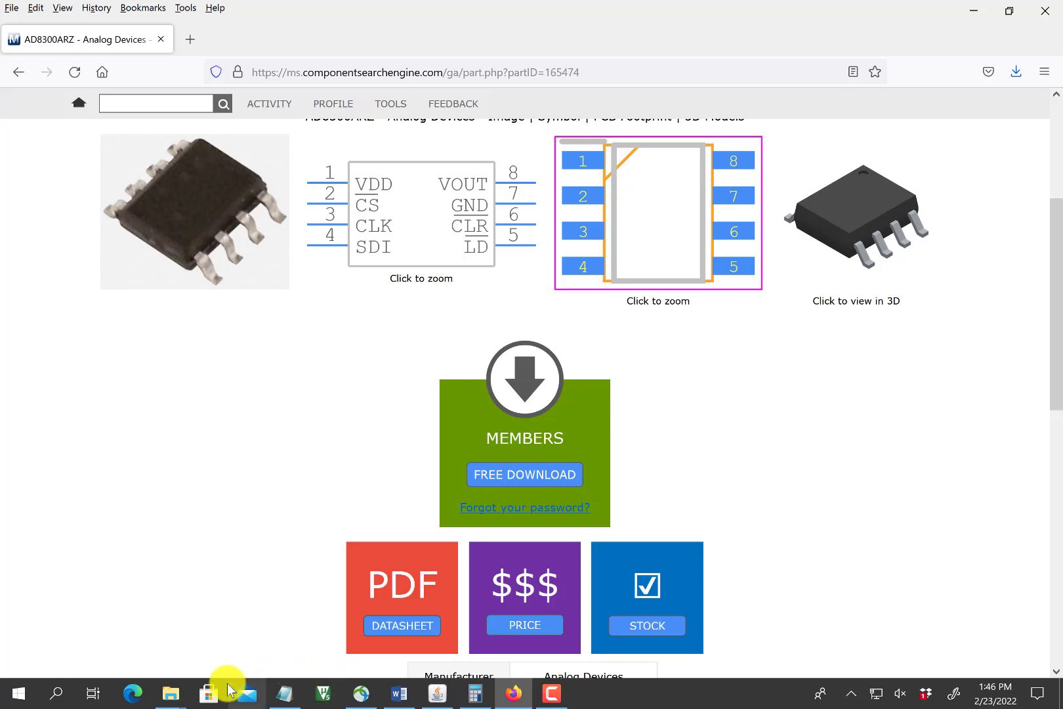
# - Extract LIB_AD8300ARZ.zip from Downloads into a new LIB_AD8300ARZ folder
pyautogui.moveTo(168, 697)
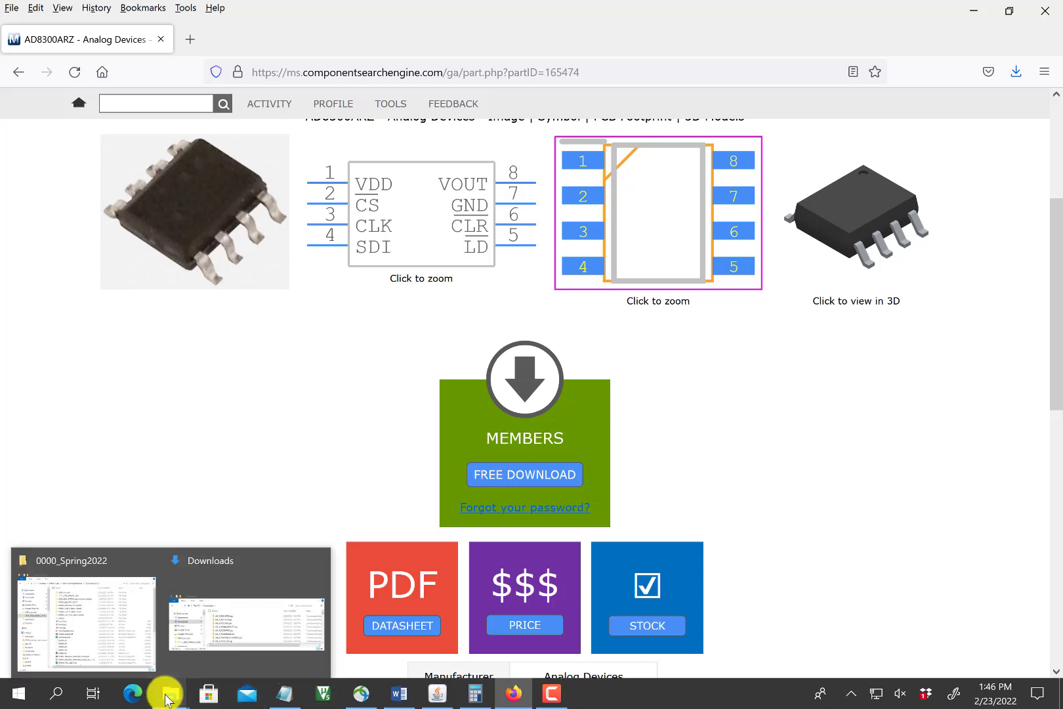
pyautogui.click(230, 634)
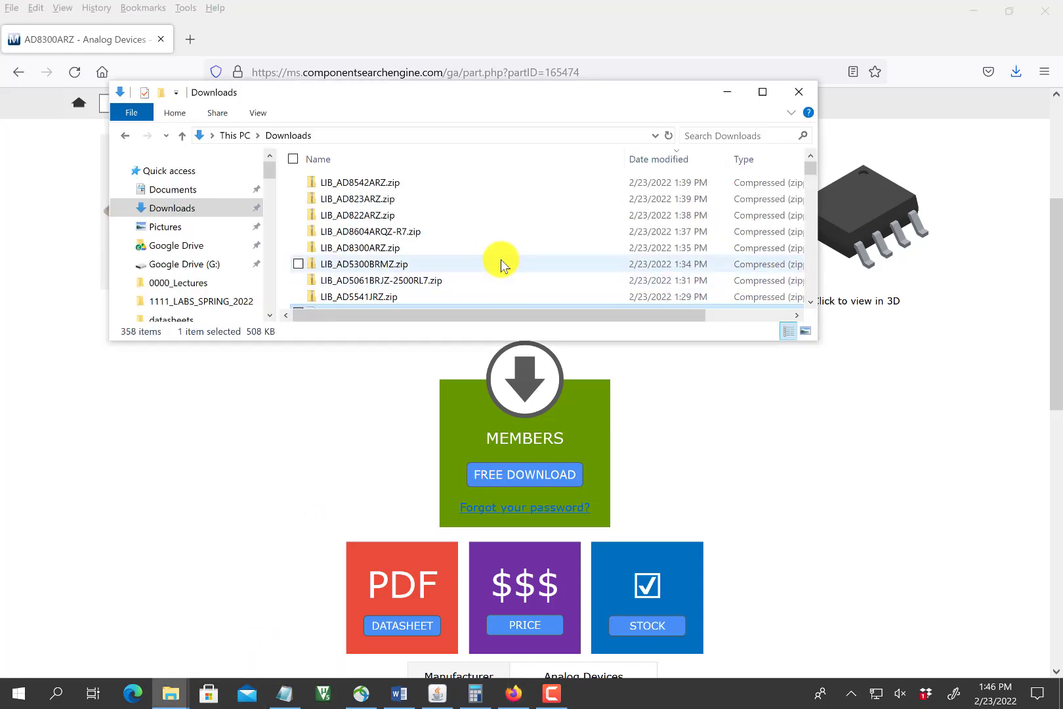
pyautogui.moveTo(486, 105); pyautogui.dragTo(525, 253)
pyautogui.scroll(2, 497, 172)
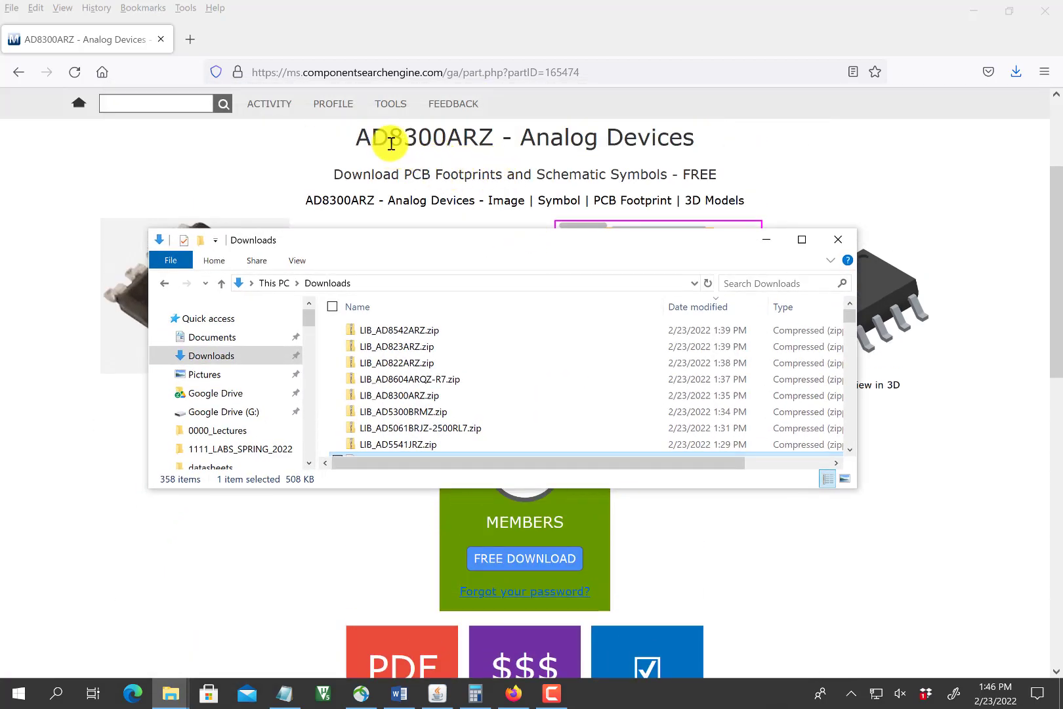
pyautogui.click(431, 401)
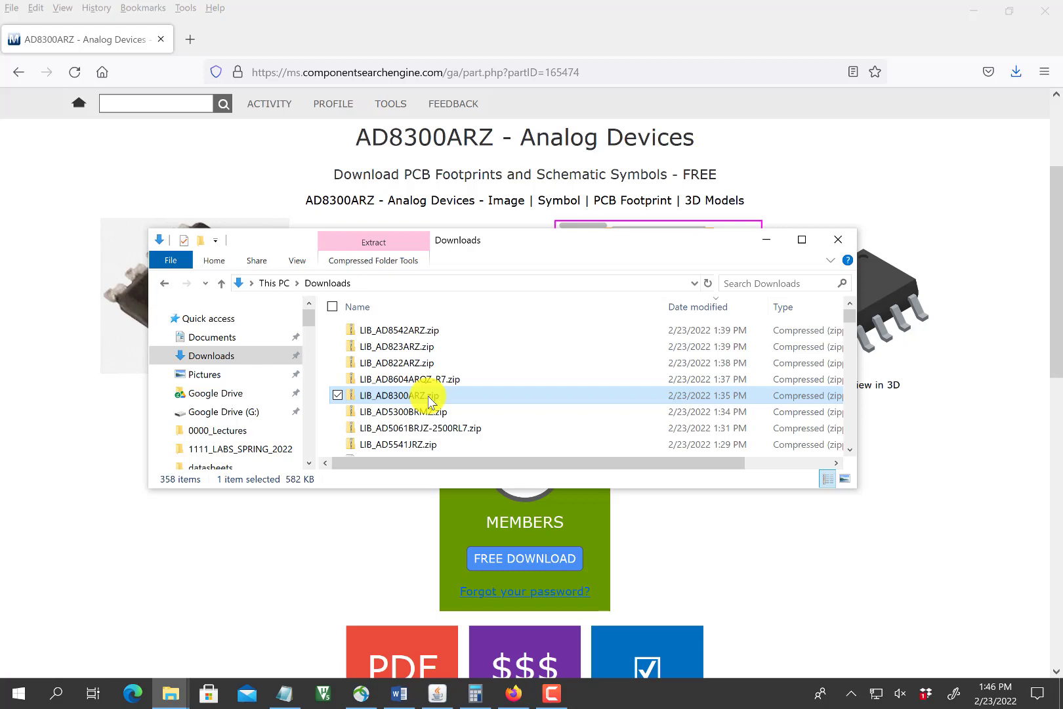
pyautogui.rightClick(432, 401)
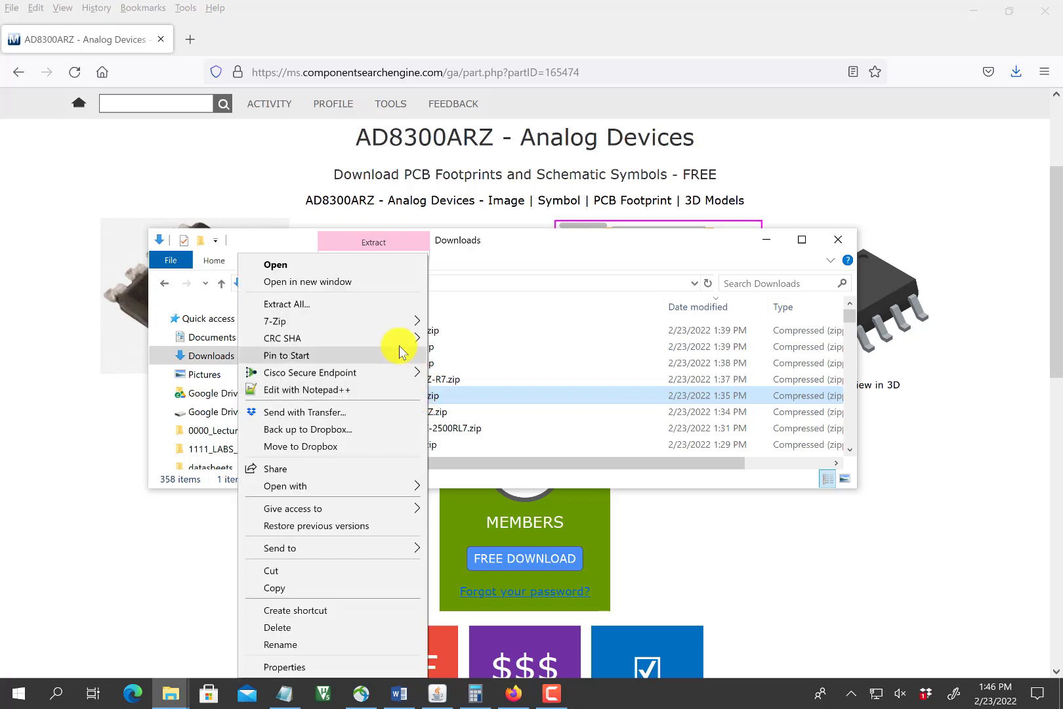
pyautogui.click(381, 304)
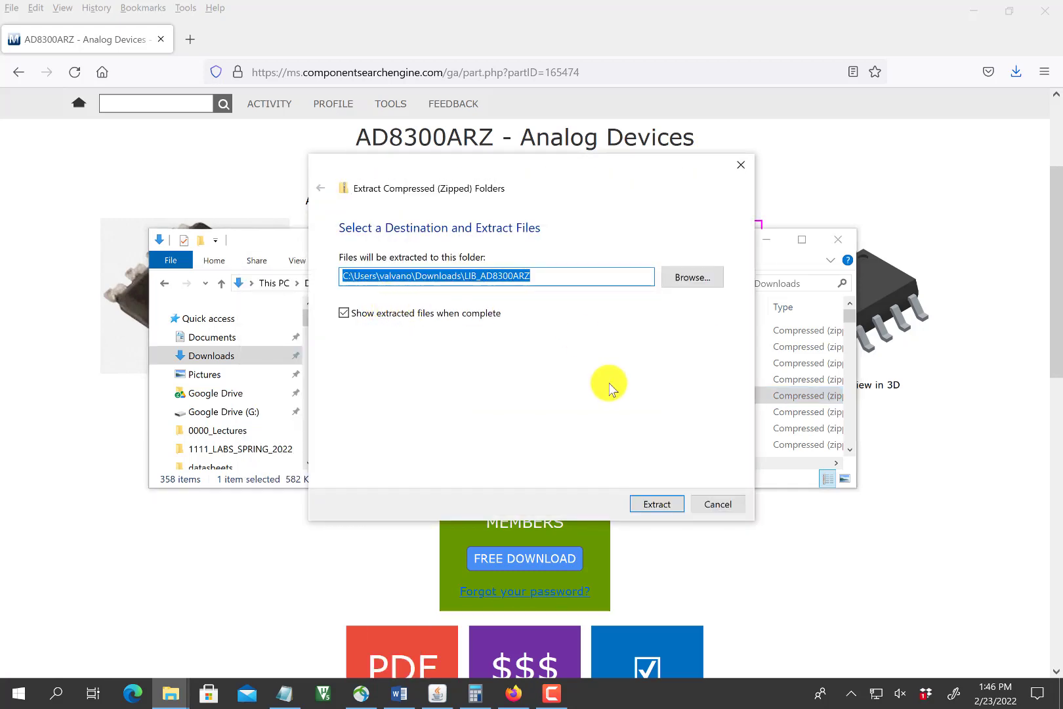
pyautogui.click(644, 502)
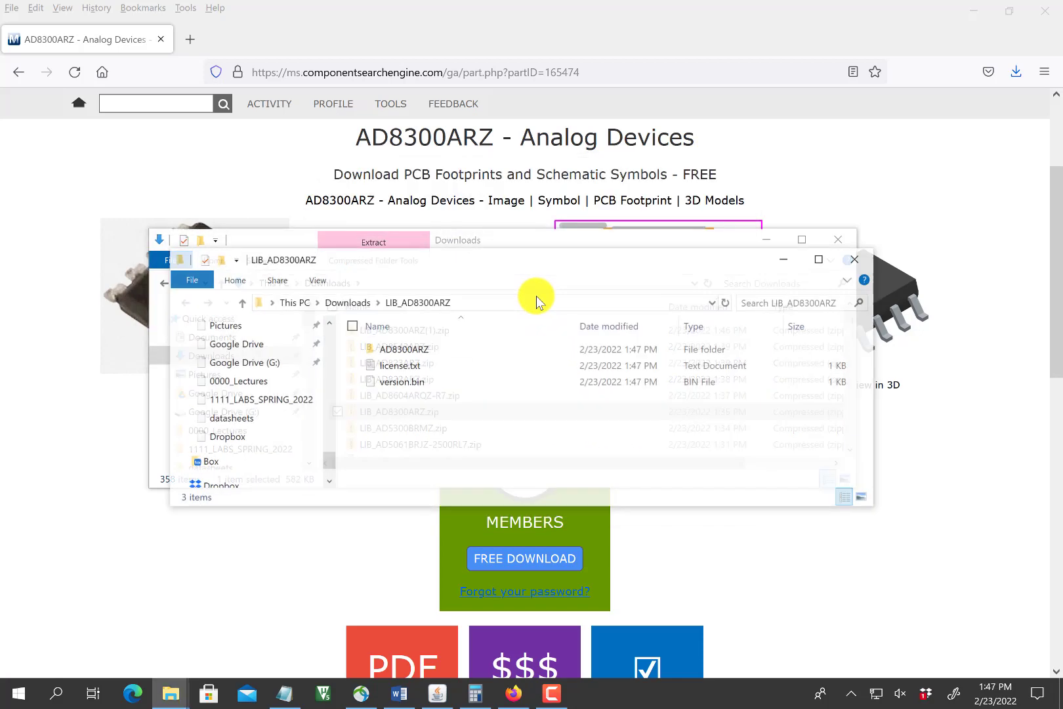
# - Open AD8300ARZ > EAGLE to reach AD8300ARZ.lbr, with the 0000_Spring2022 course folder alongside
pyautogui.doubleClick(437, 347)
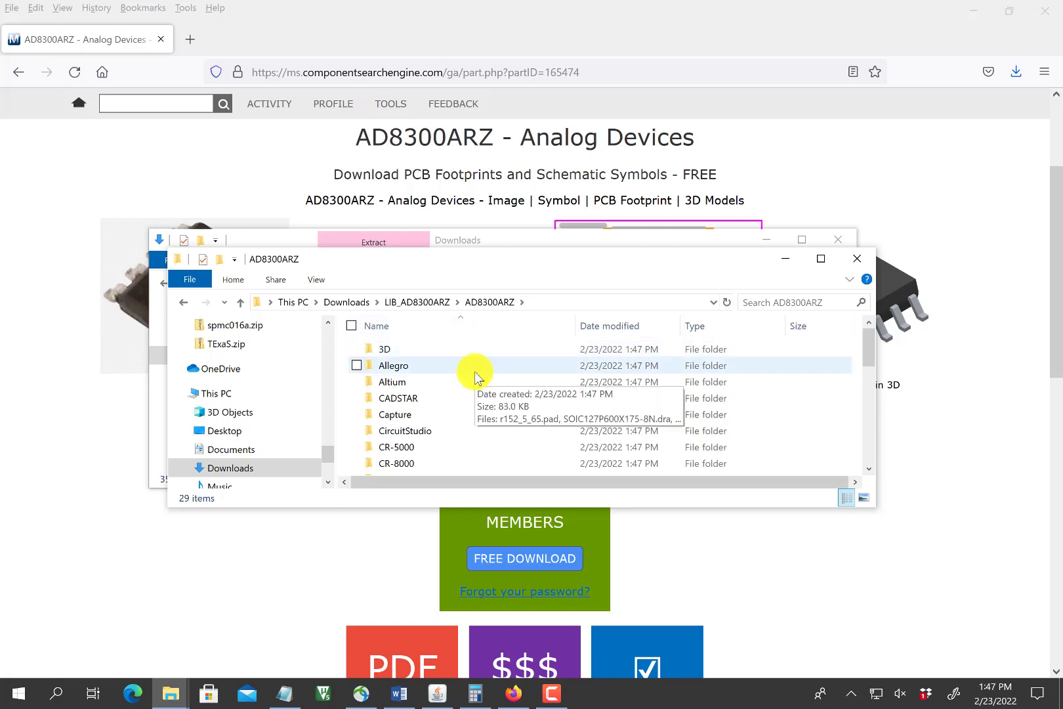
pyautogui.scroll(-3, 475, 372)
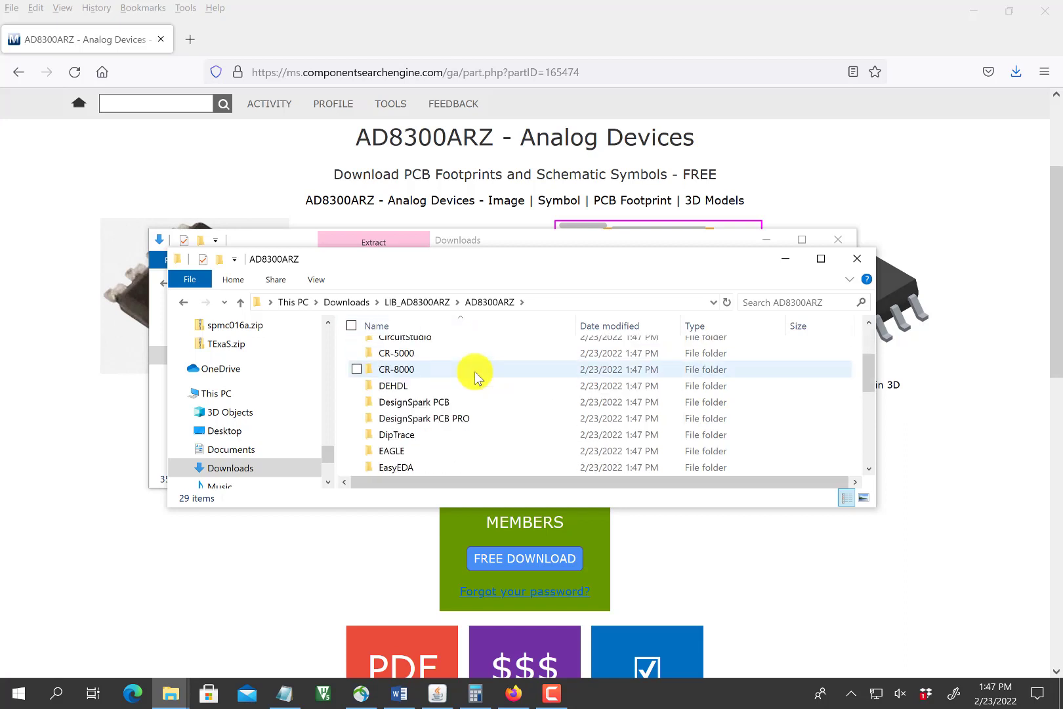
pyautogui.doubleClick(438, 400)
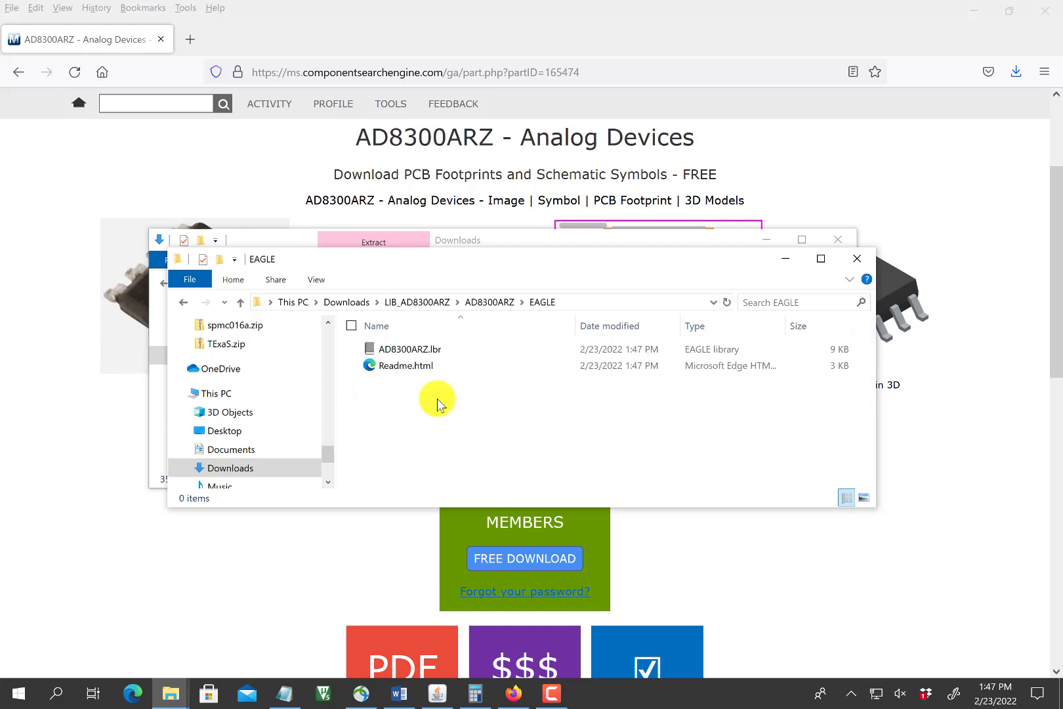
pyautogui.moveTo(449, 263); pyautogui.dragTo(325, 309)
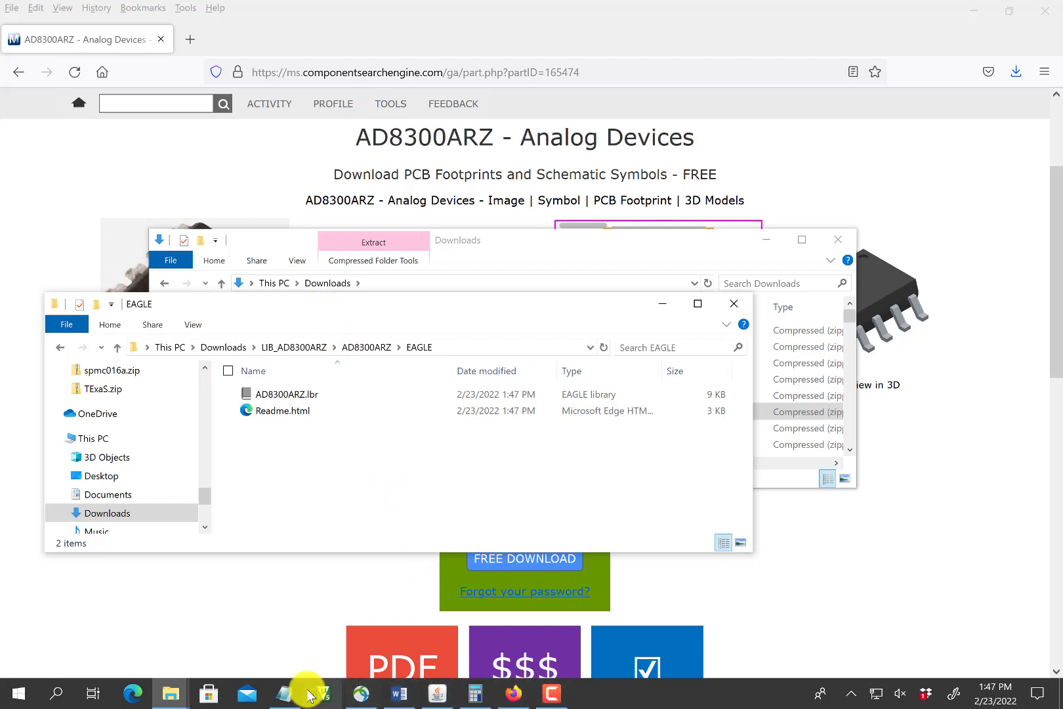
pyautogui.moveTo(171, 695)
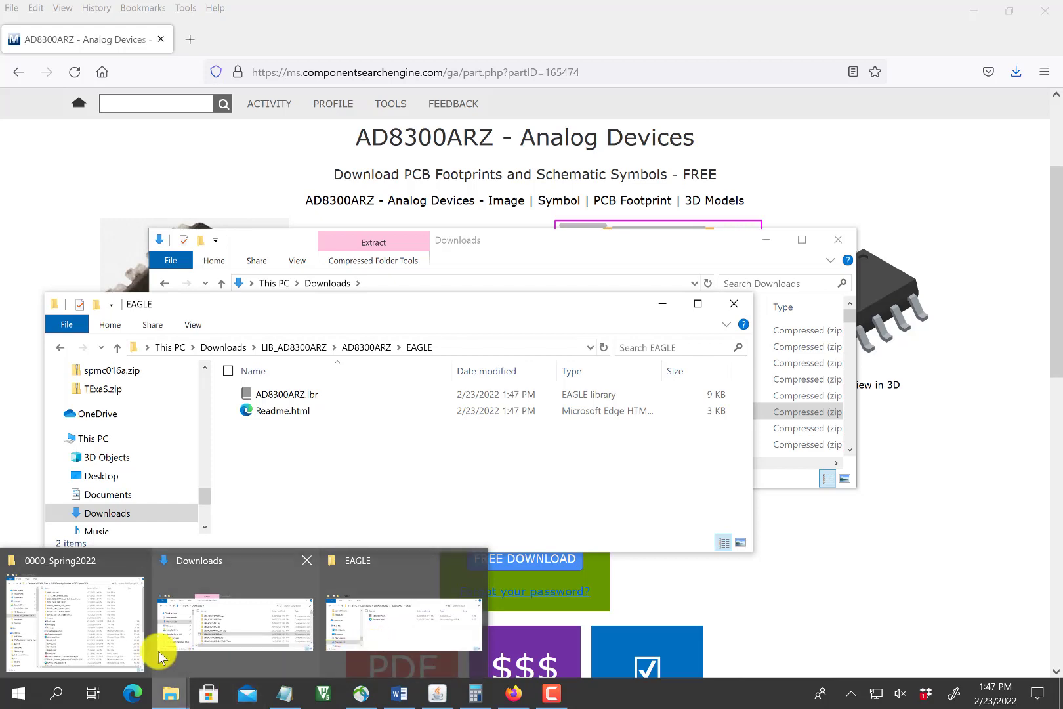
pyautogui.click(124, 643)
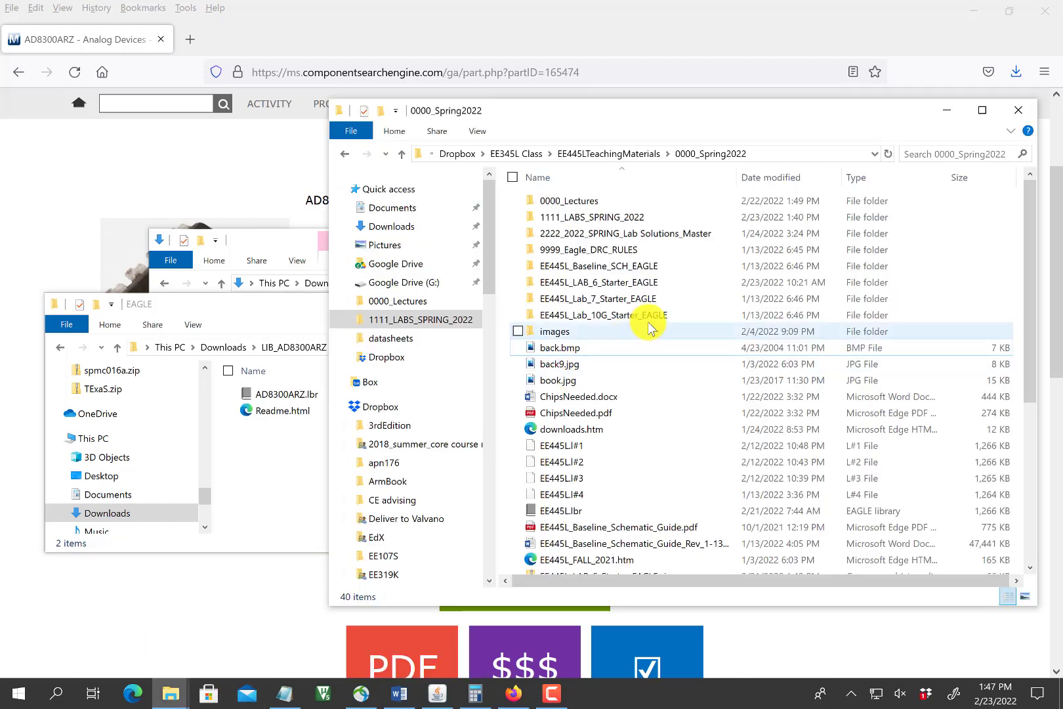
# - Select EE445L.lbr, then drag AD8300ARZ.lbr toward the course folder, cancelling the first drop
pyautogui.click(581, 512)
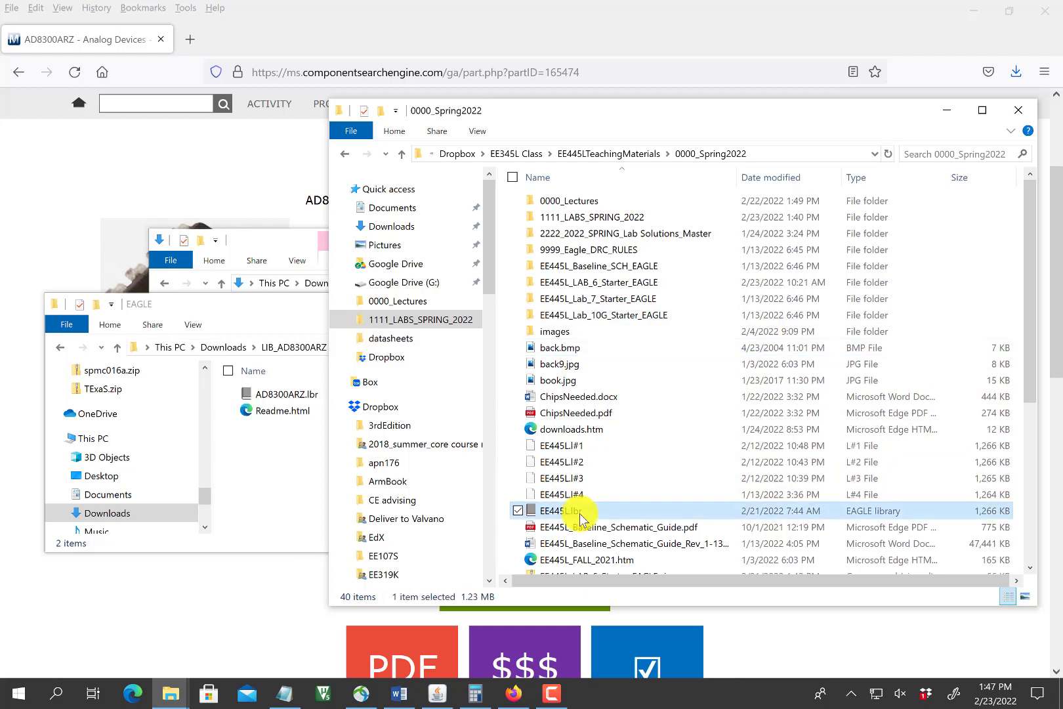
pyautogui.click(283, 399)
pyautogui.moveTo(282, 399); pyautogui.dragTo(371, 414)
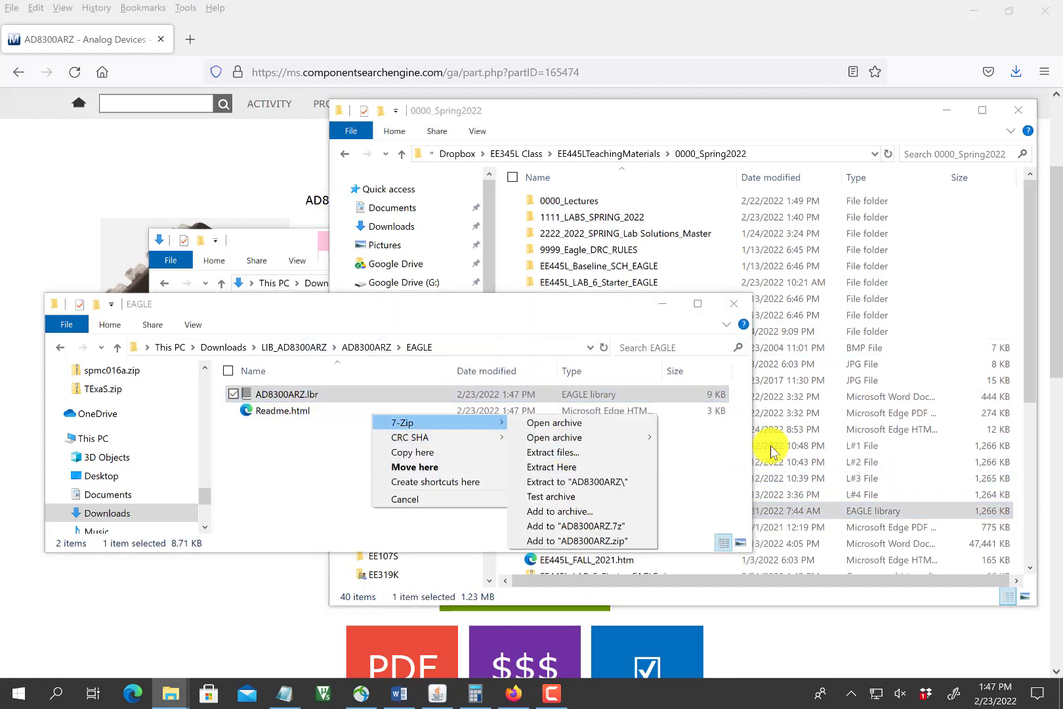
pyautogui.press('Escape')
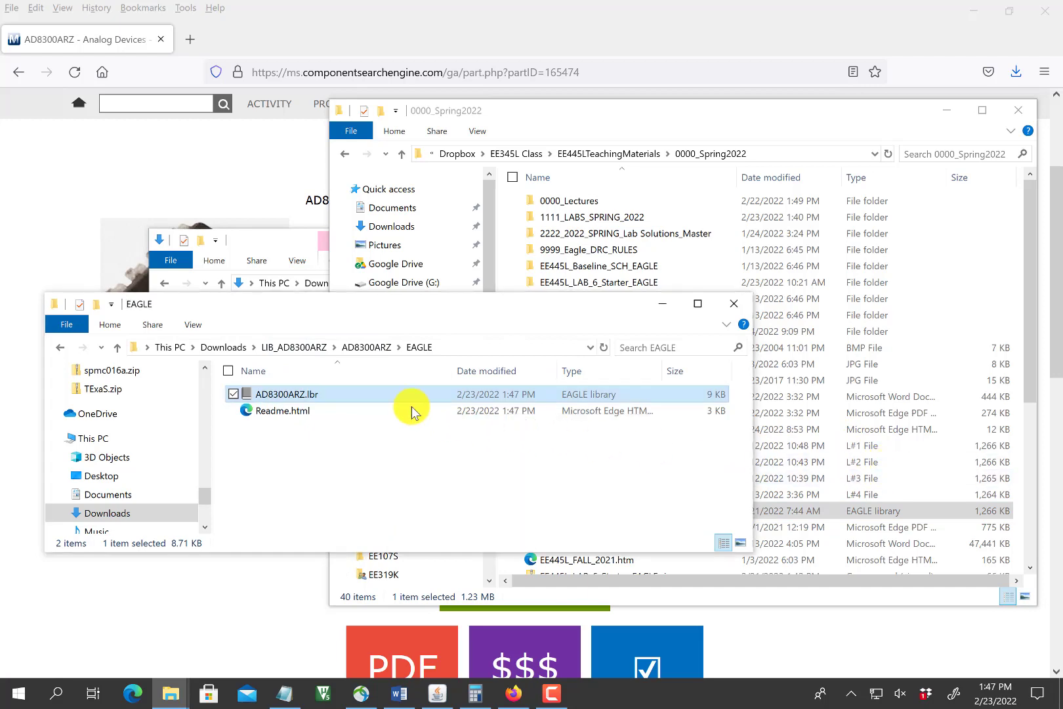
pyautogui.moveTo(285, 394); pyautogui.dragTo(484, 430)
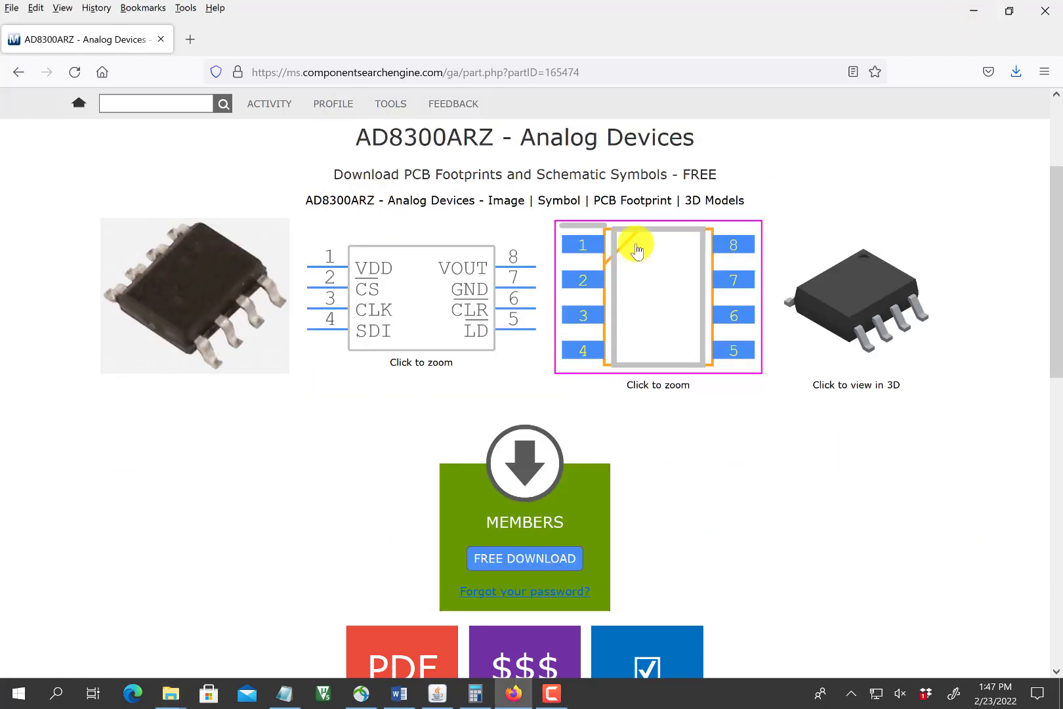
# - Search the Mouser site for AD823ARZ and open its 8-pin SOIC part page
pyautogui.scroll(3, 578, 364)
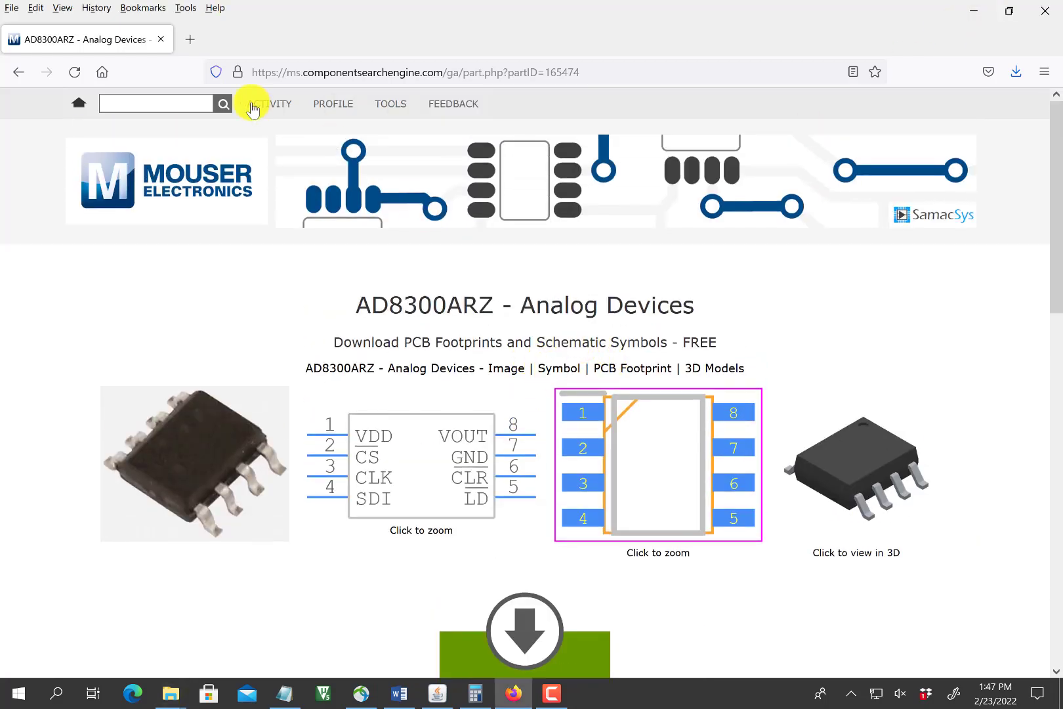
pyautogui.click(163, 103)
pyautogui.write('AD823ARZ')
pyautogui.press('Return')
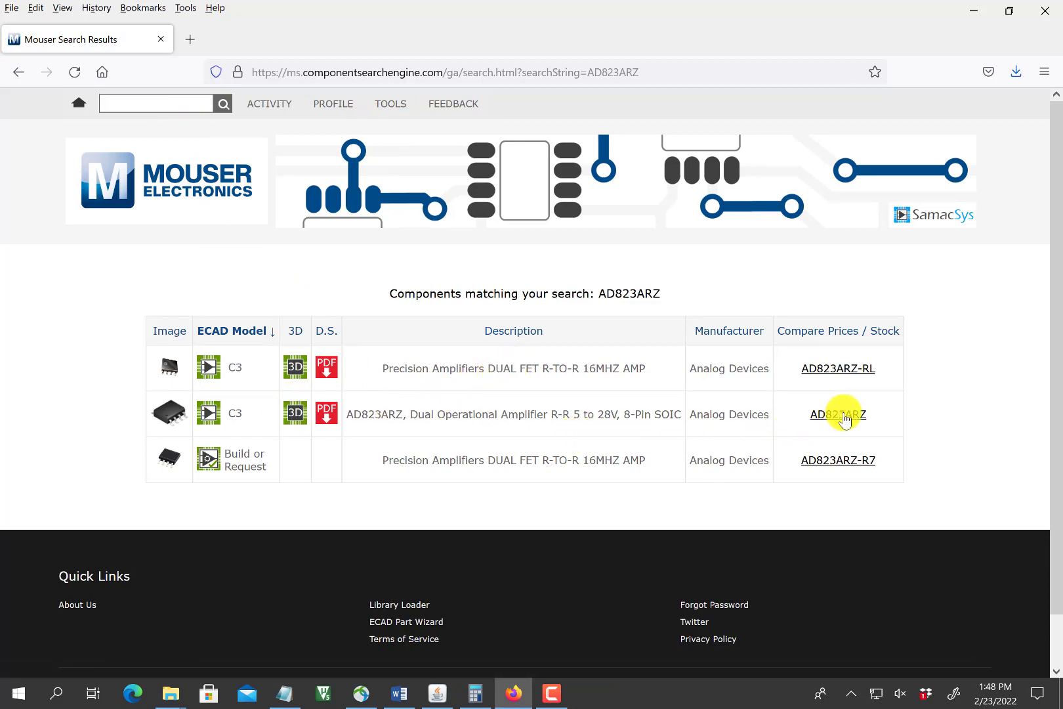
pyautogui.click(208, 419)
# - Save LIB_AD823ARZ.zip through FREE DOWNLOAD and return to the AD823ARZ part page
pyautogui.scroll(-3, 487, 475)
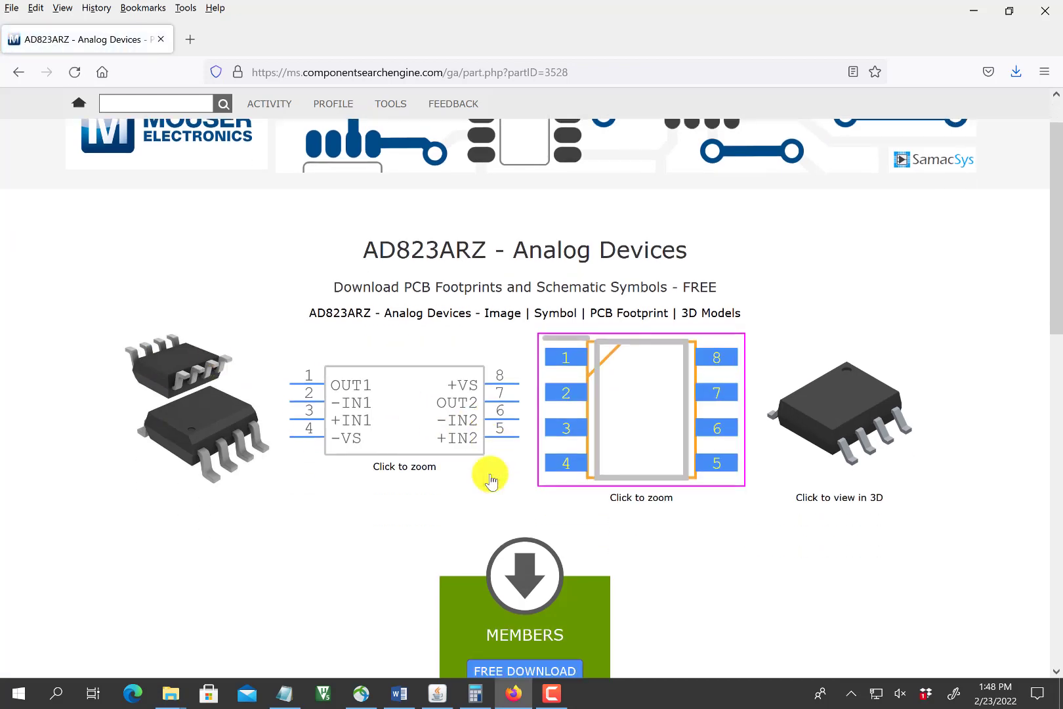
pyautogui.click(508, 489)
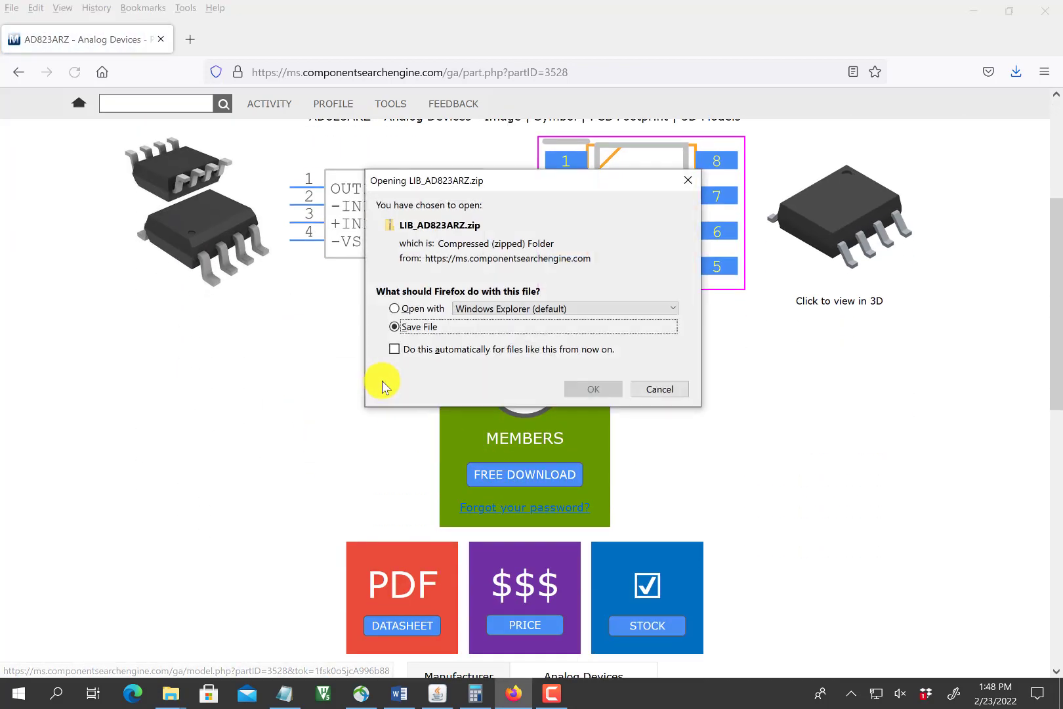
pyautogui.click(579, 388)
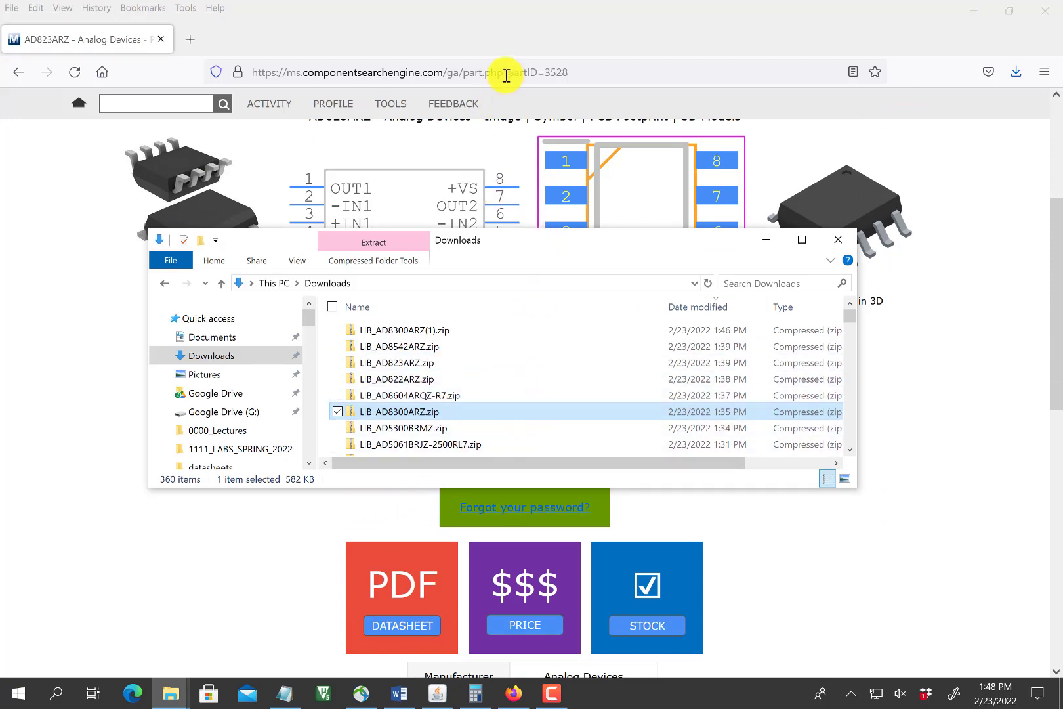
pyautogui.click(505, 47)
pyautogui.scroll(3, 393, 244)
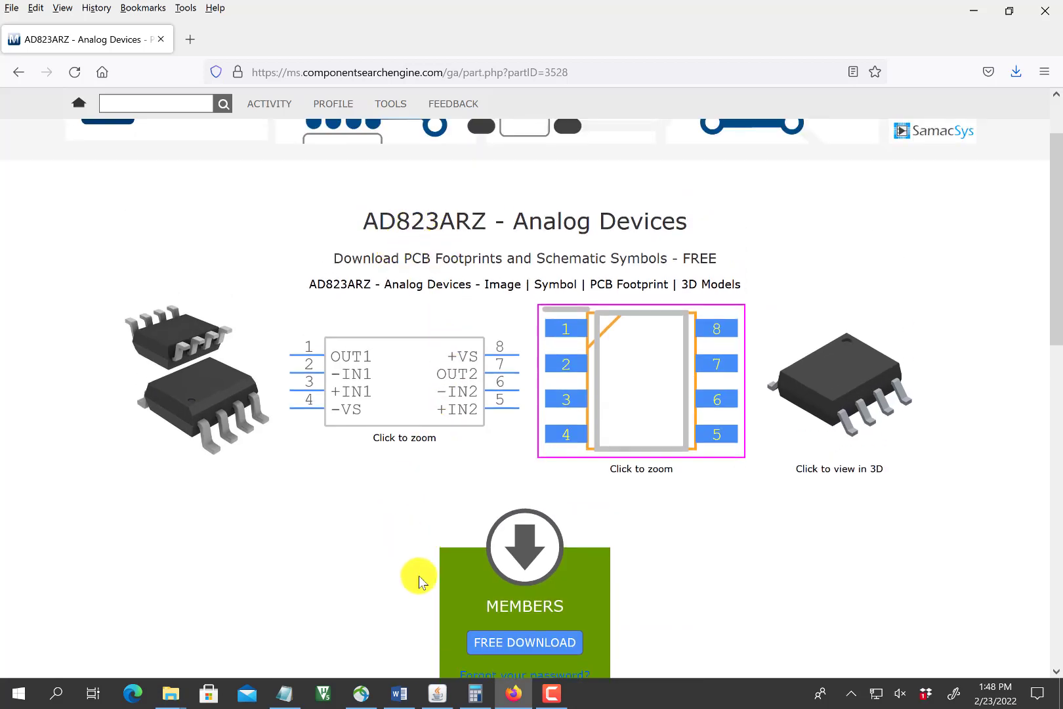
# - Extract LIB_AD823ARZ.zip in Downloads to its suggested folder
pyautogui.moveTo(181, 697)
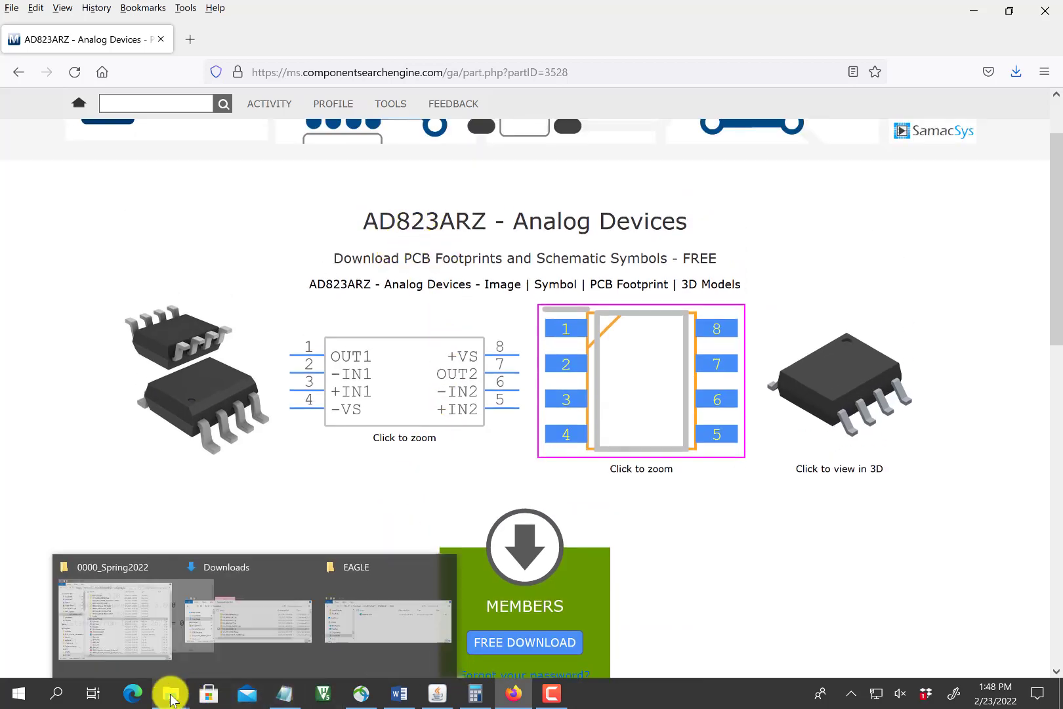
pyautogui.click(264, 623)
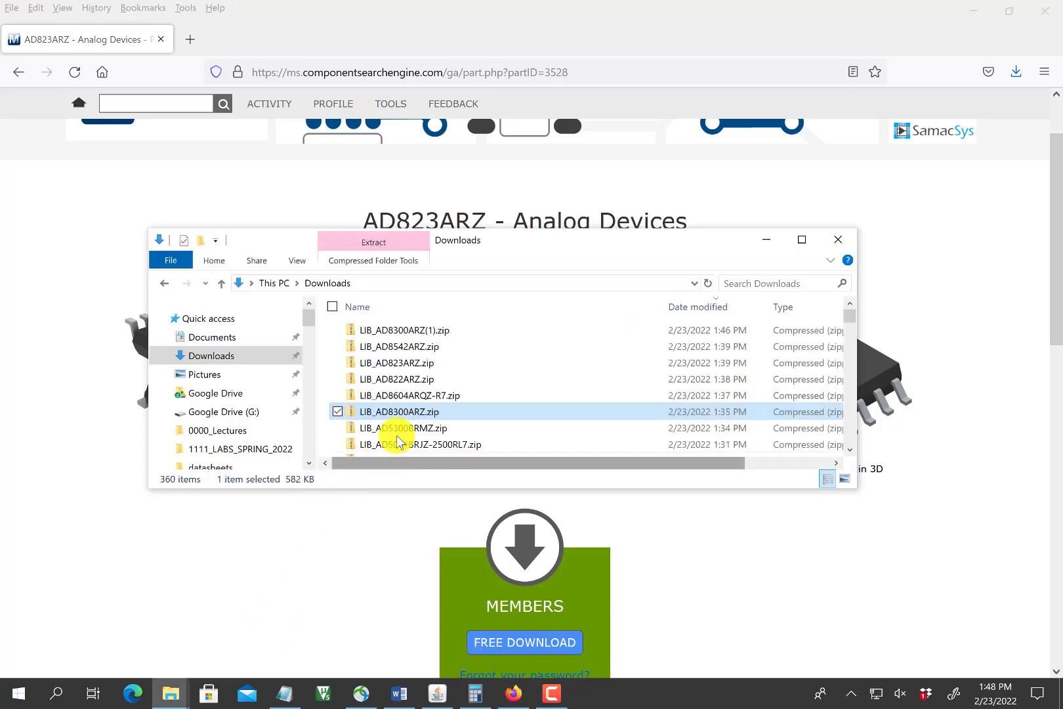
pyautogui.click(419, 366)
pyautogui.rightClick(419, 369)
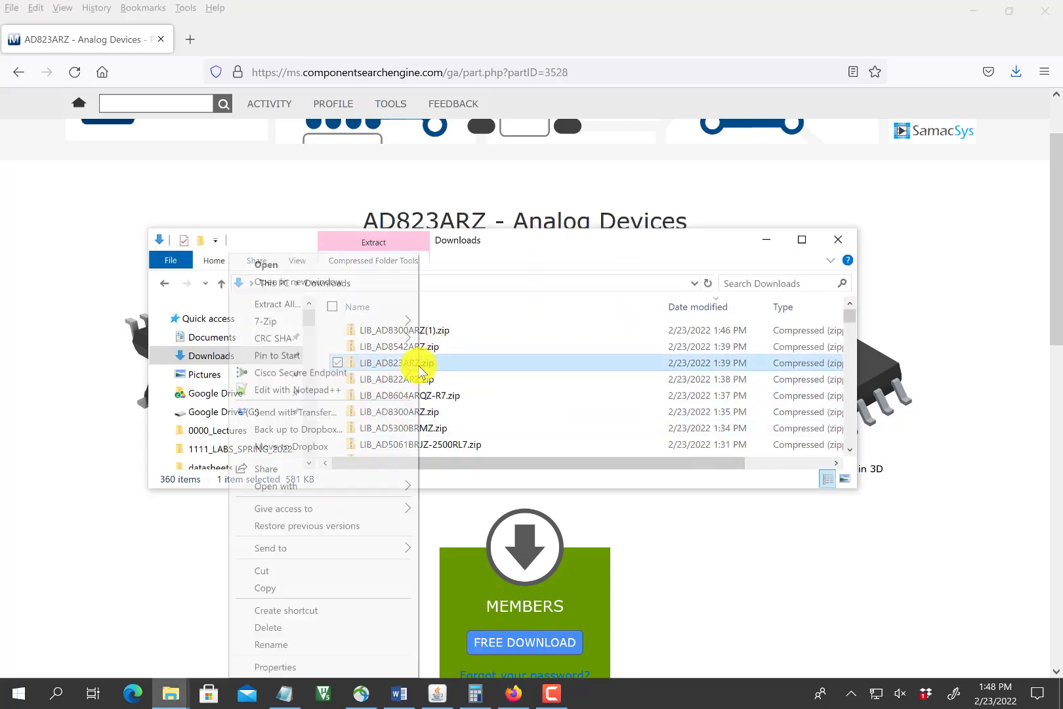
pyautogui.click(365, 303)
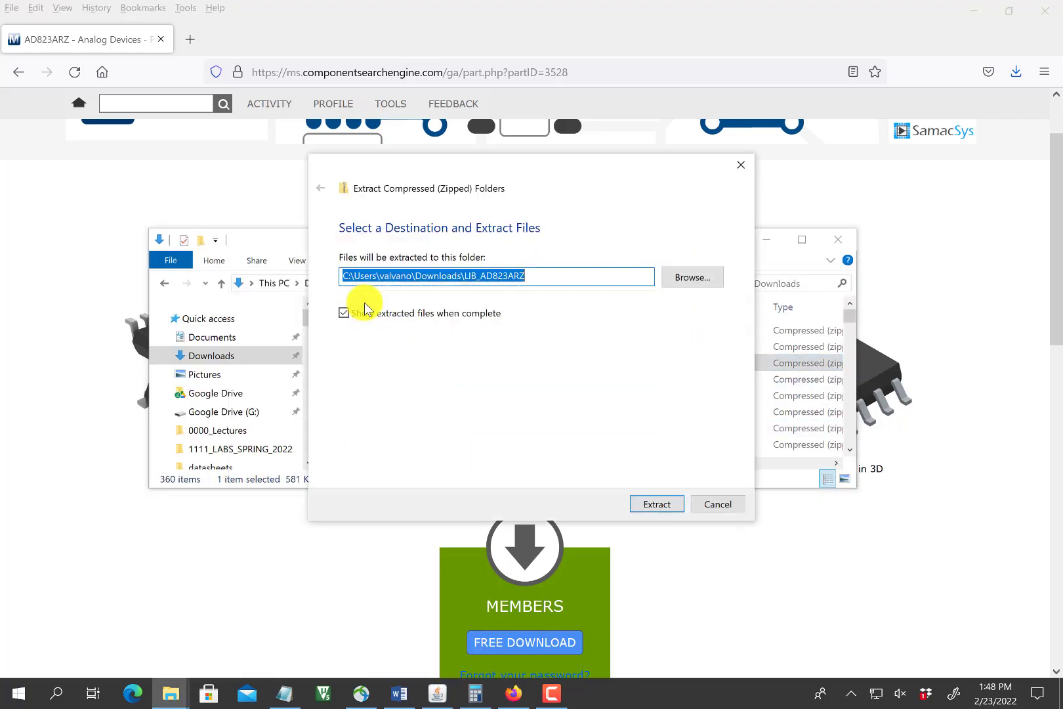
pyautogui.click(656, 504)
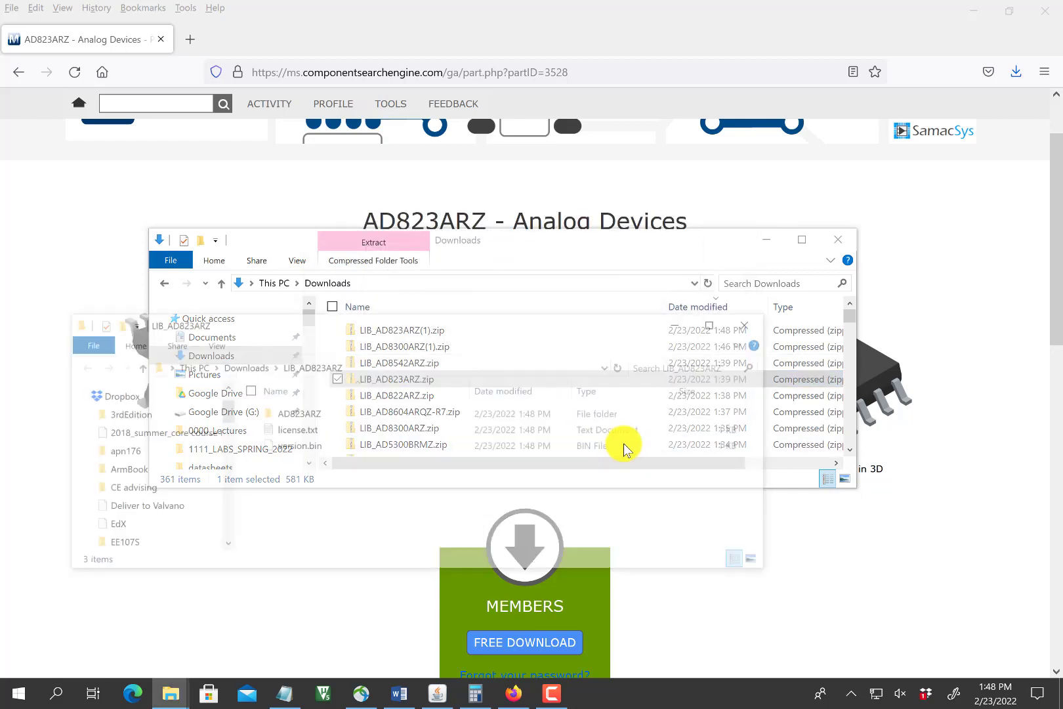
# - Move AD823ARZ.lbr from AD823ARZ > EAGLE into 0000_Spring2022 and reveal that folder's path
pyautogui.doubleClick(286, 413)
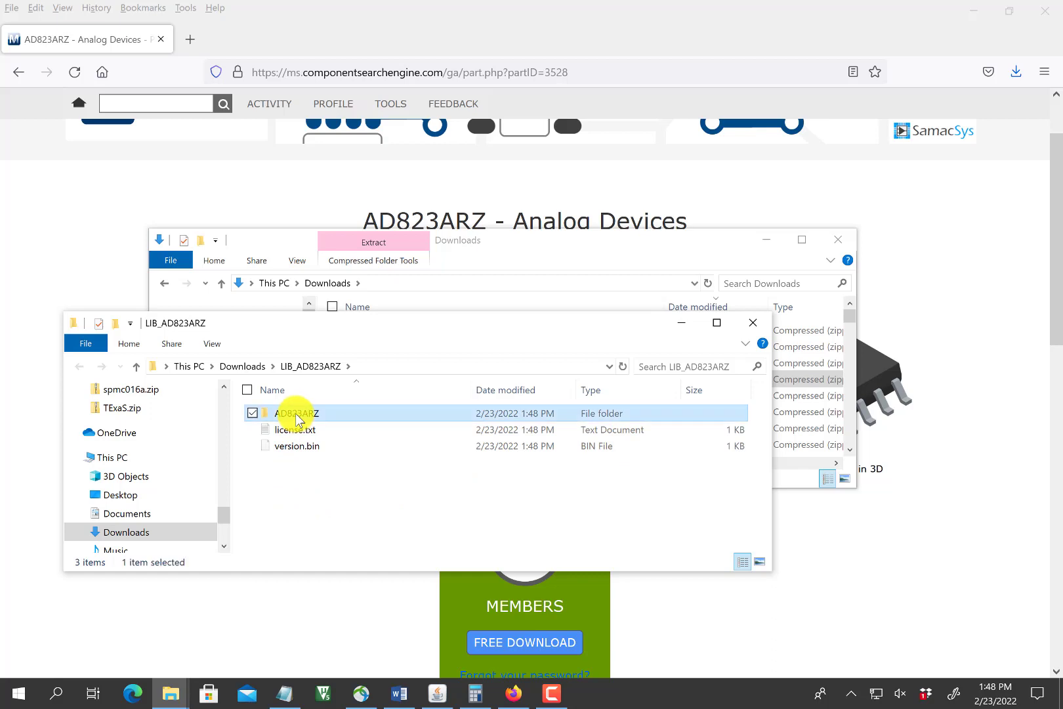
pyautogui.scroll(-3, 307, 479)
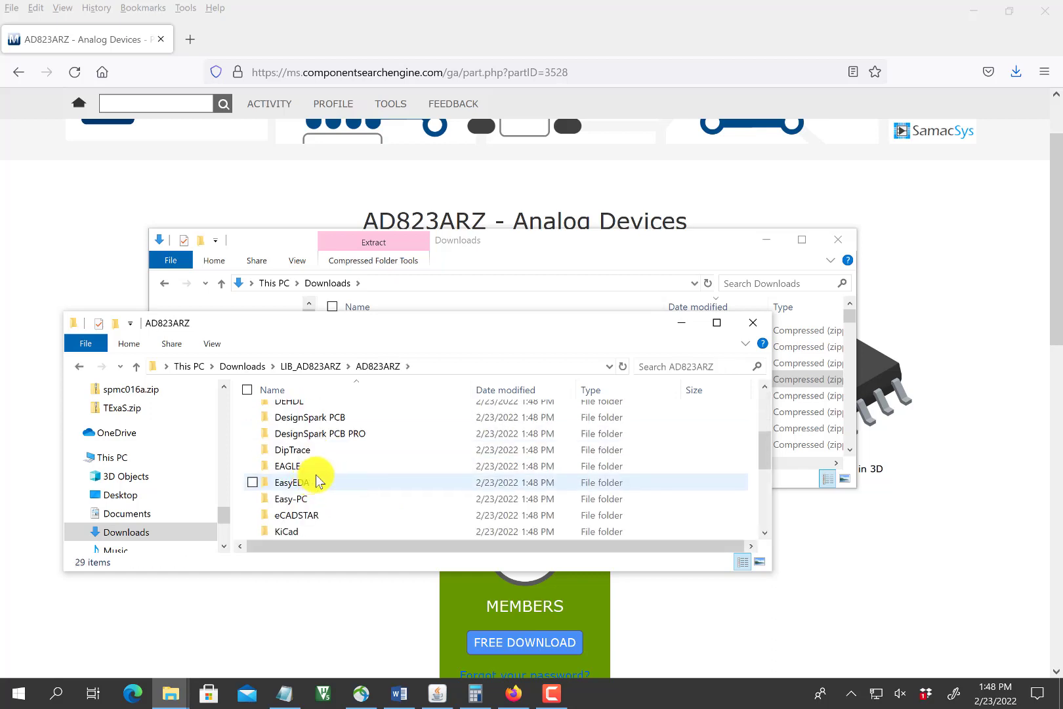
pyautogui.doubleClick(314, 468)
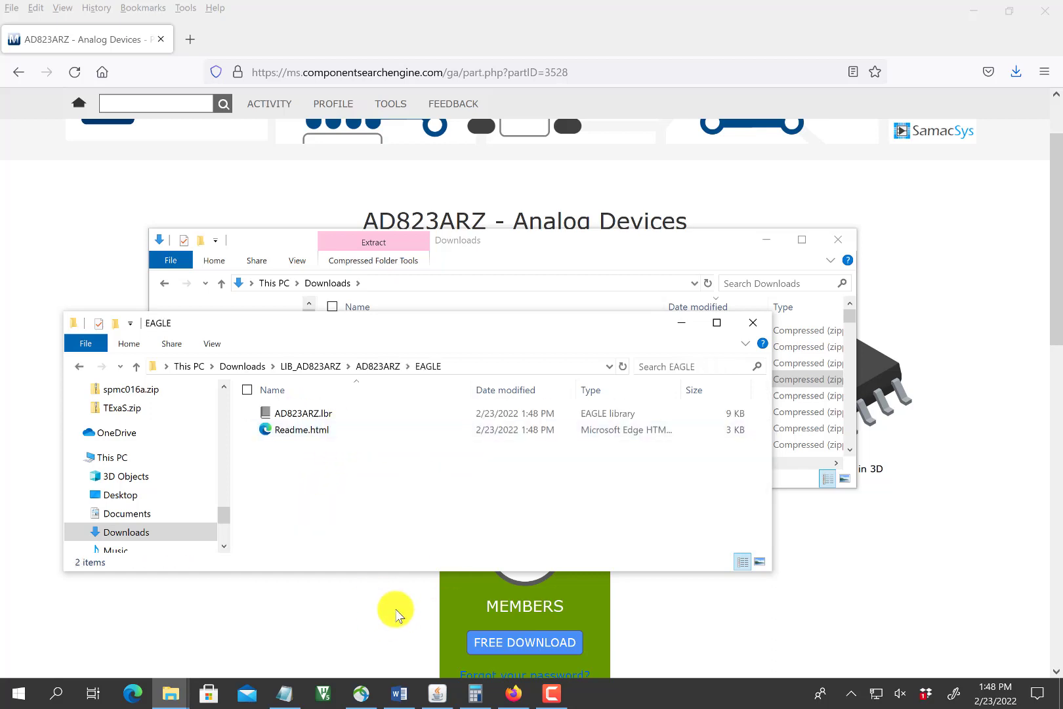
pyautogui.moveTo(172, 694)
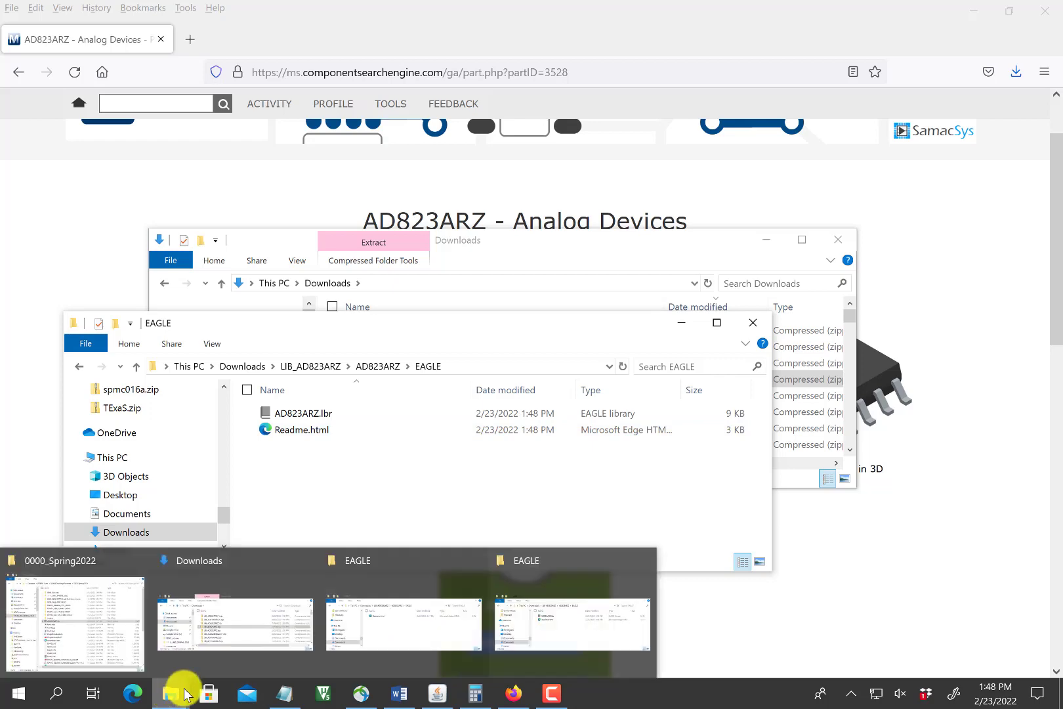
pyautogui.click(112, 646)
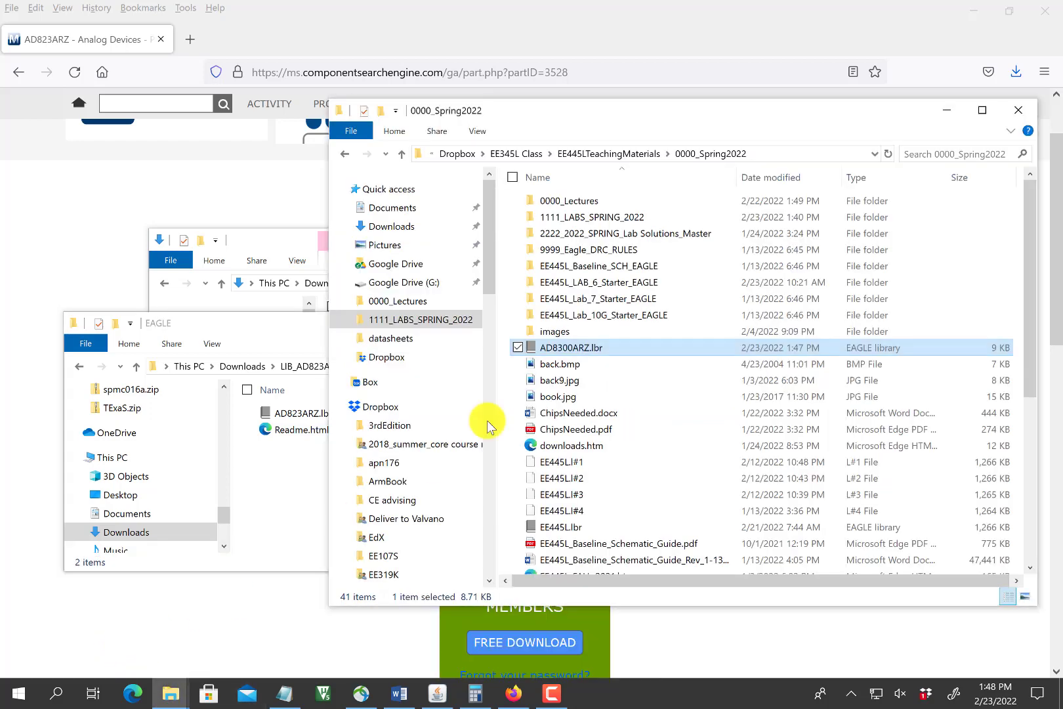
pyautogui.moveTo(293, 419); pyautogui.dragTo(649, 378)
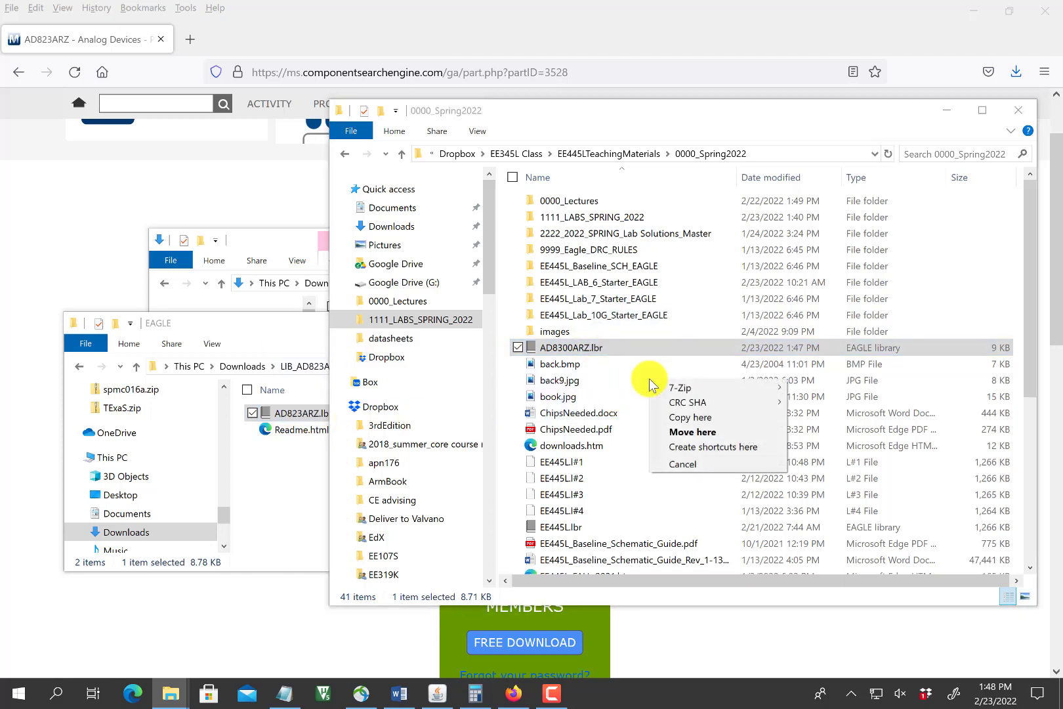
pyautogui.click(686, 430)
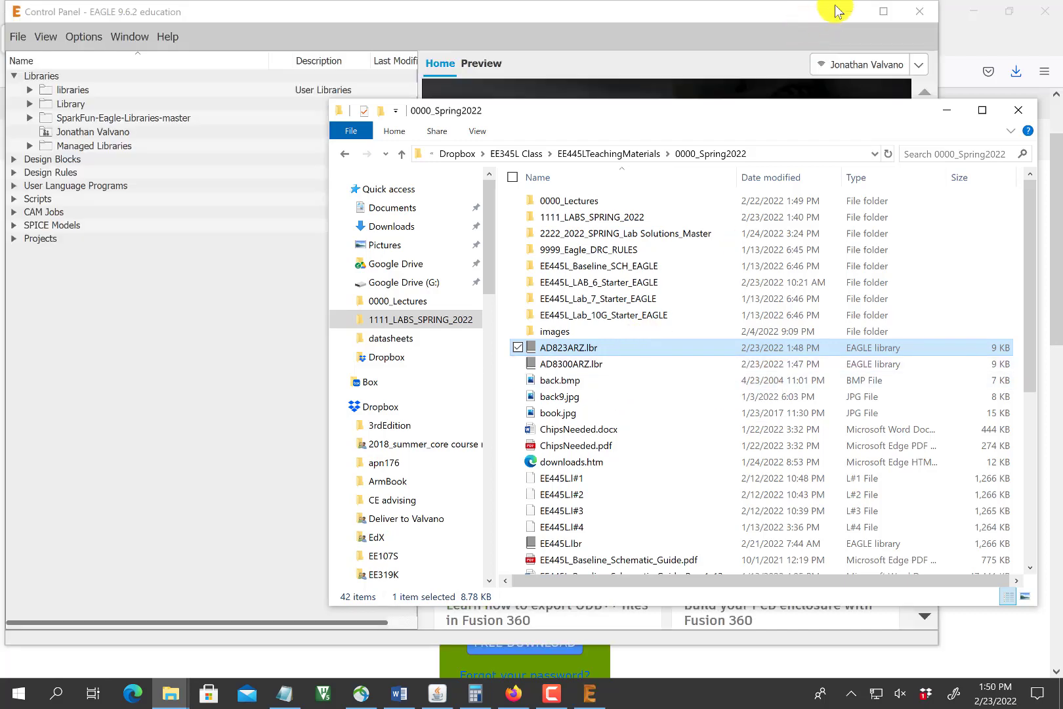
pyautogui.click(852, 14)
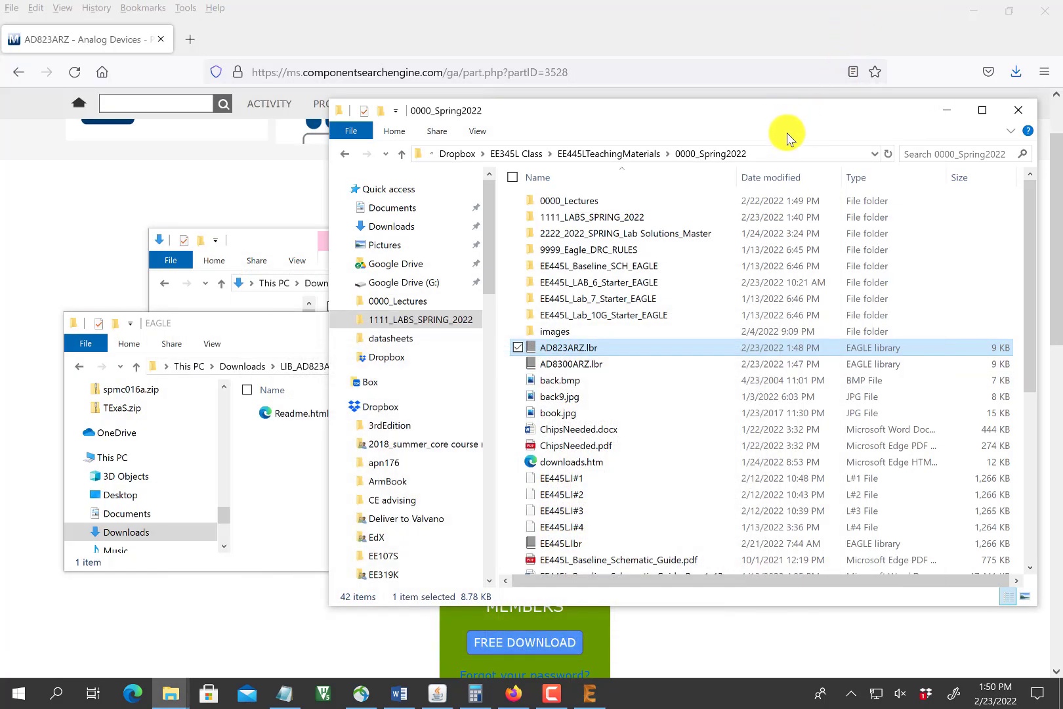
pyautogui.click(778, 156)
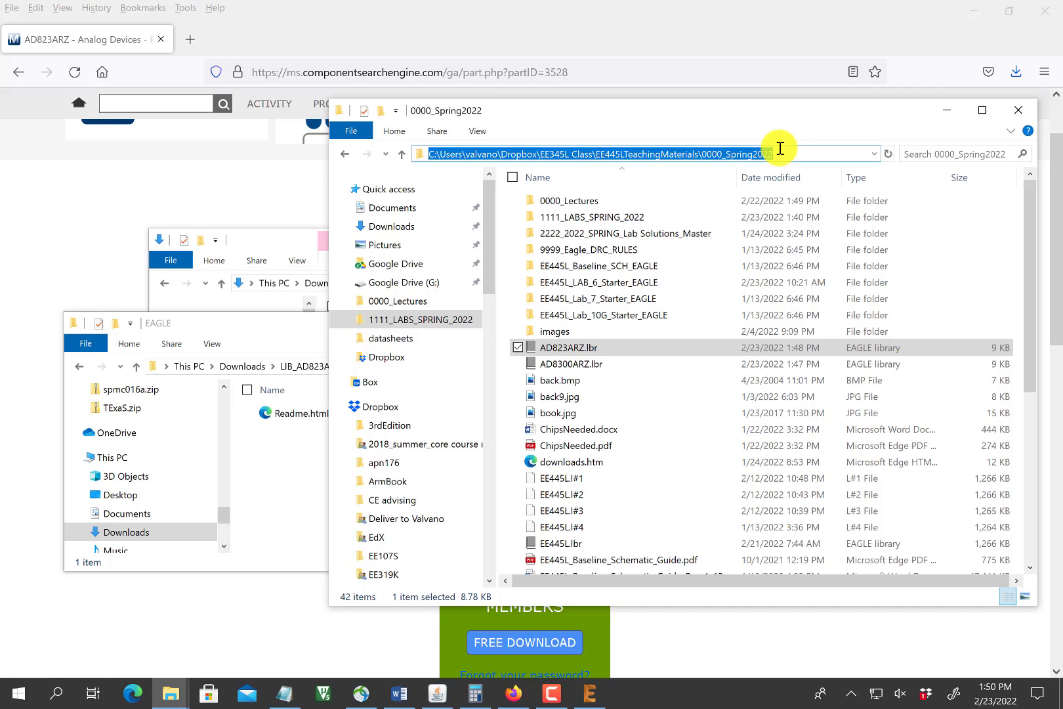
# - Paste the 0000_Spring2022 folder path into the Libraries field of EAGLE's Options > Directories
pyautogui.click(582, 701)
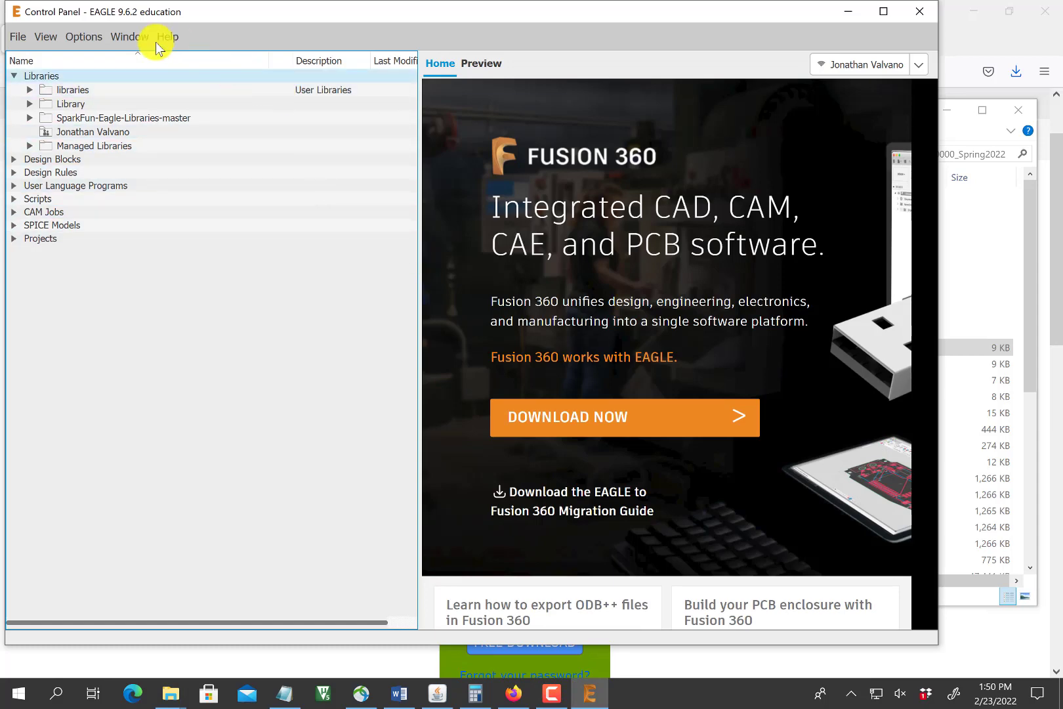
pyautogui.click(87, 36)
pyautogui.click(98, 54)
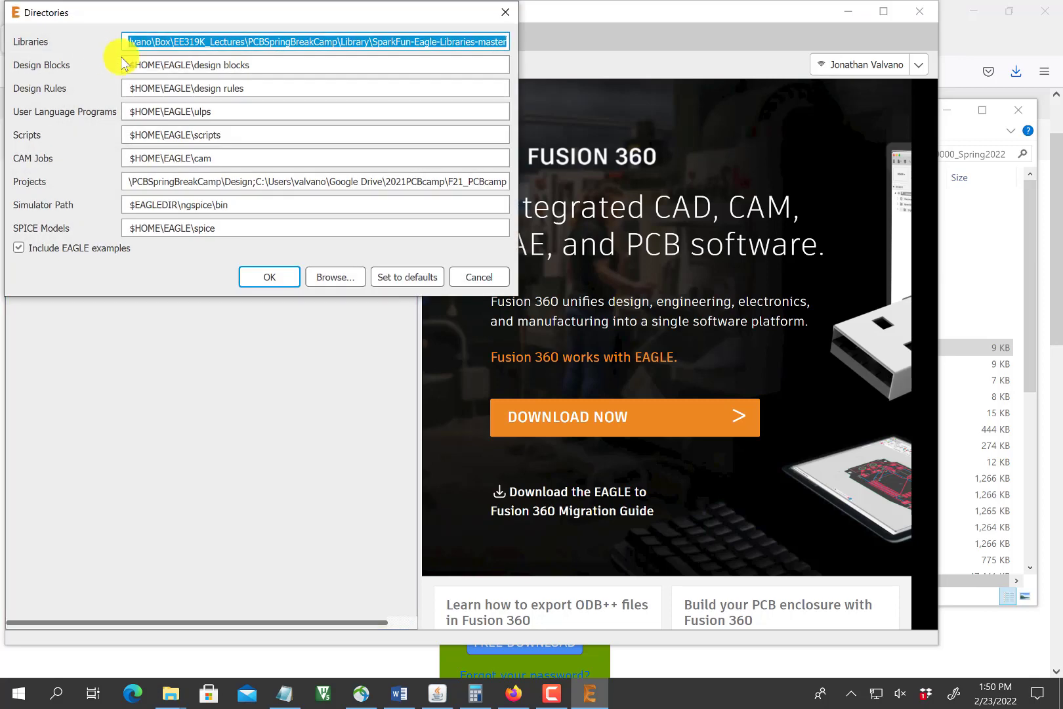
pyautogui.click(194, 42)
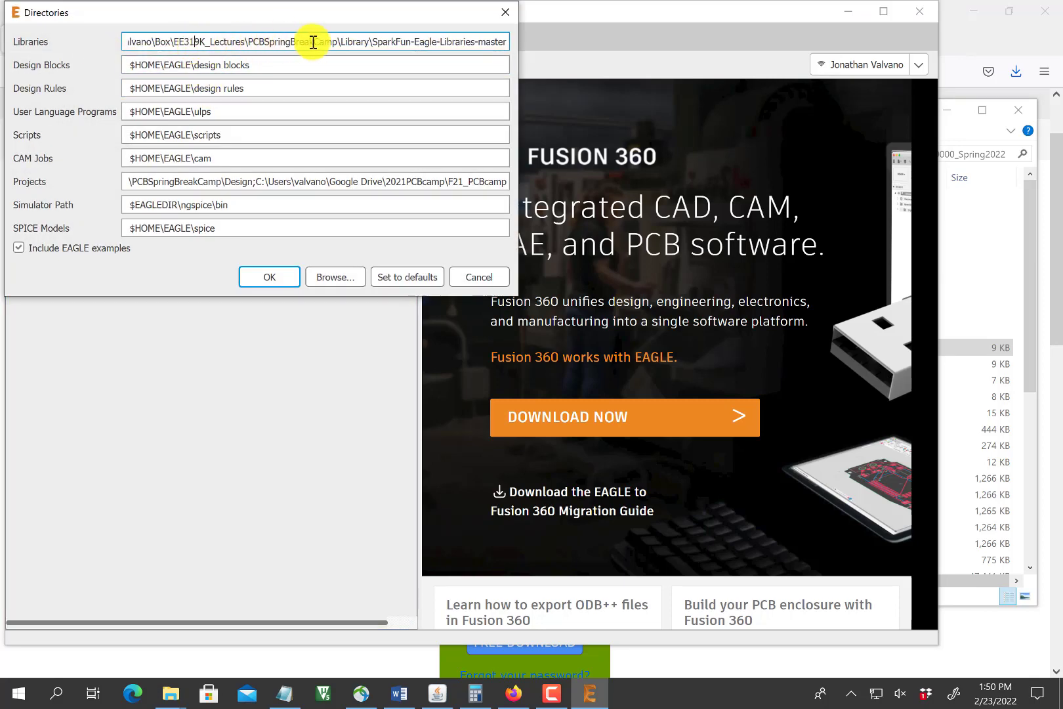
pyautogui.moveTo(152, 42); pyautogui.dragTo(101, 44)
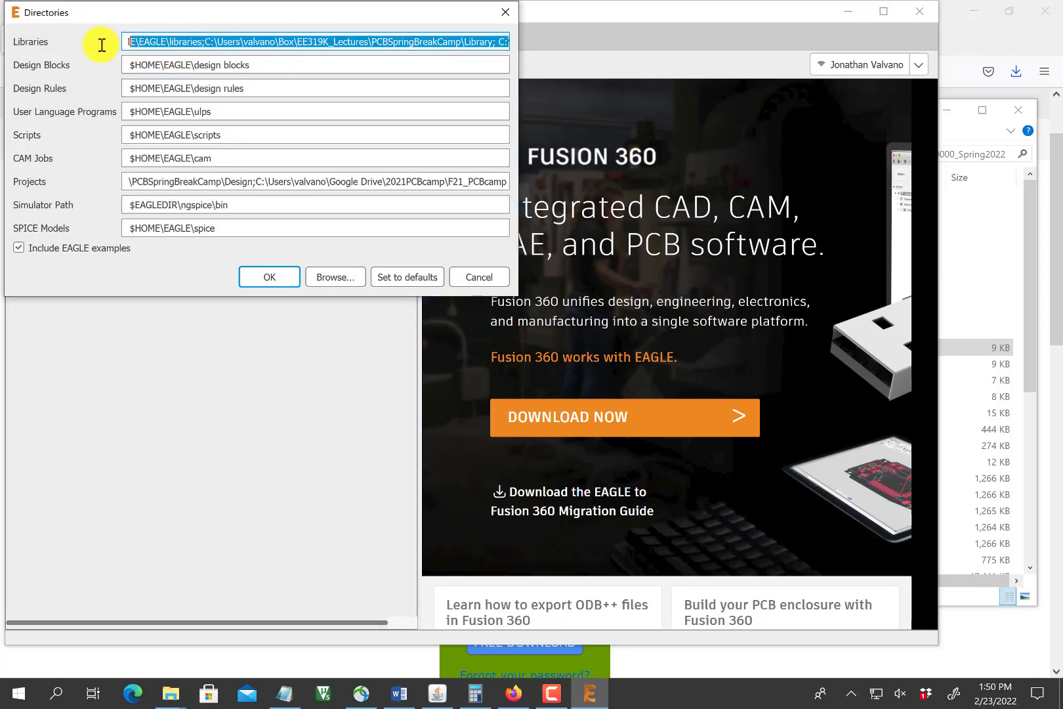
pyautogui.click(140, 43)
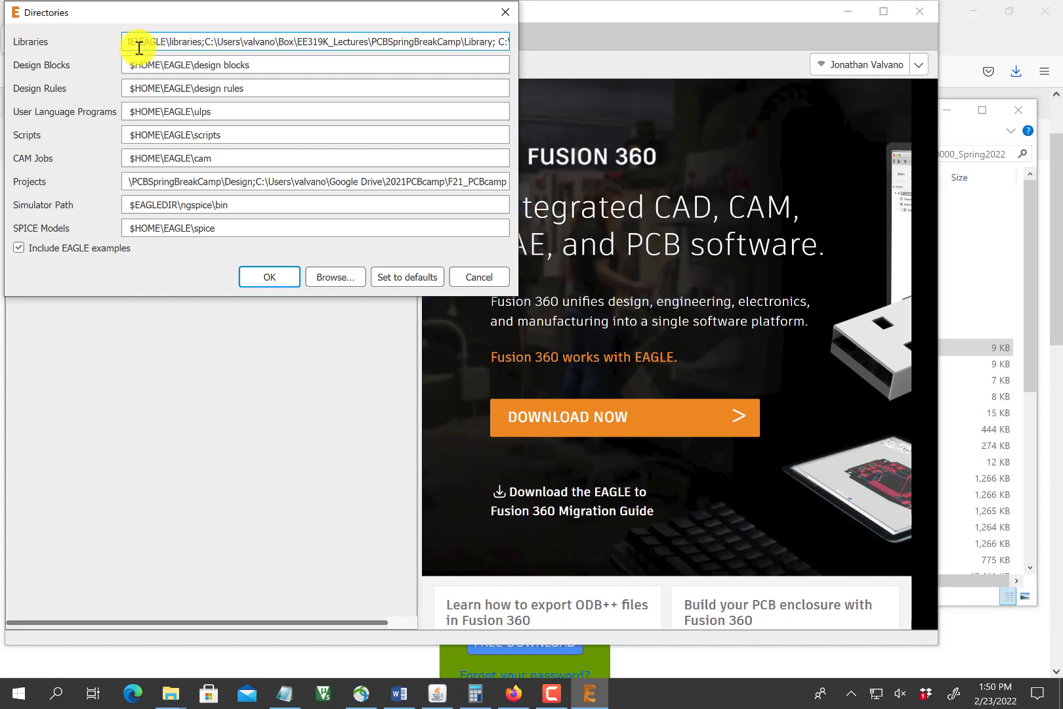
pyautogui.click(205, 43)
pyautogui.hotkey('ctrl', 'v')
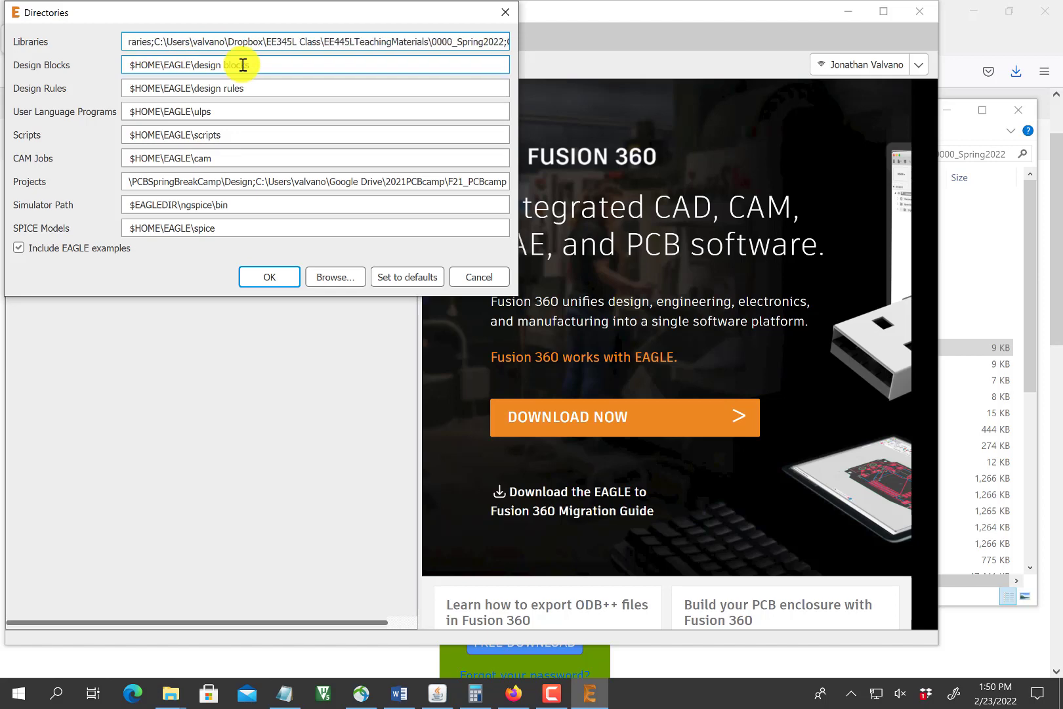
pyautogui.press('Return')
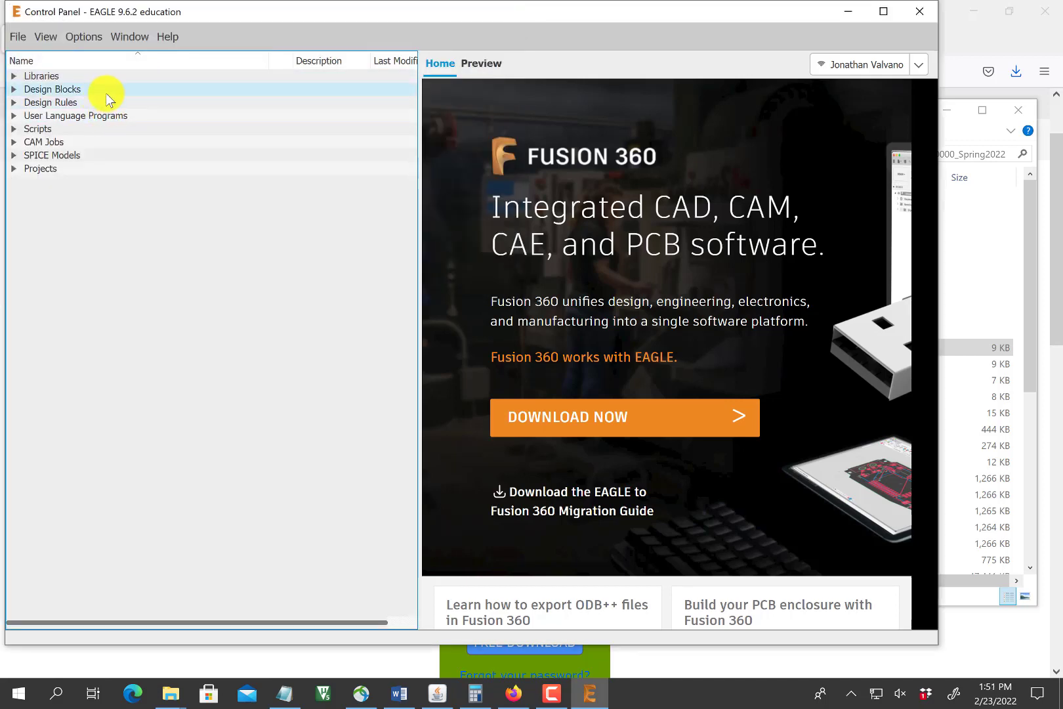
# - Under Libraries > 0000_Spring2022, turn the EE445L, AD8300ARZ and AD823ARZ library status dots green
pyautogui.click(14, 76)
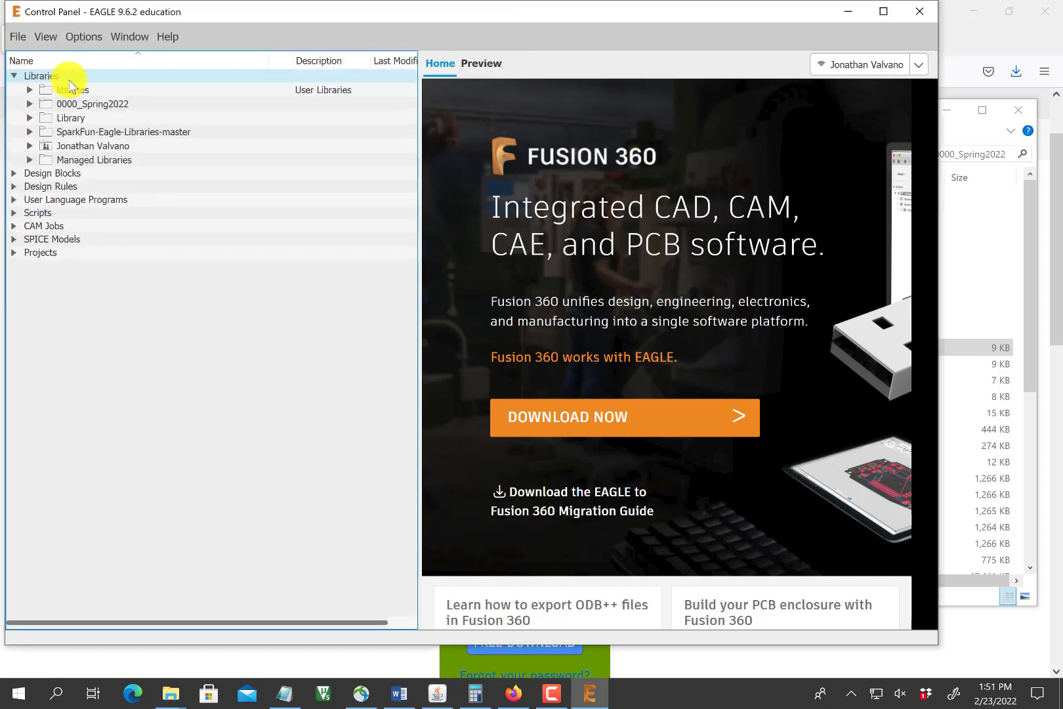
pyautogui.click(29, 105)
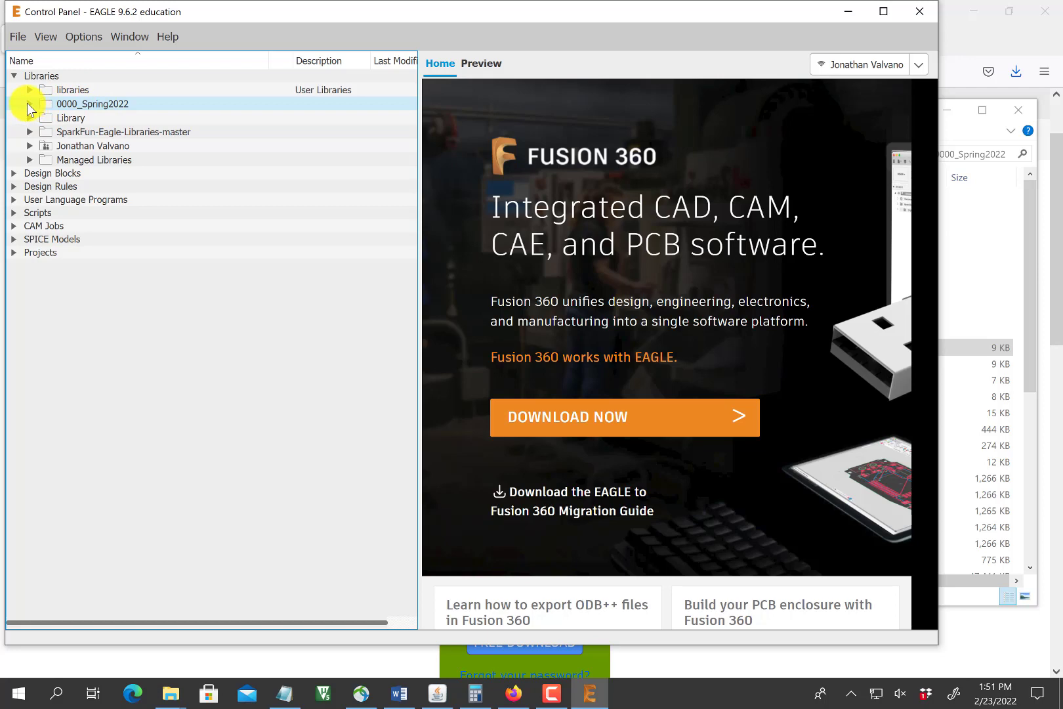
pyautogui.click(28, 105)
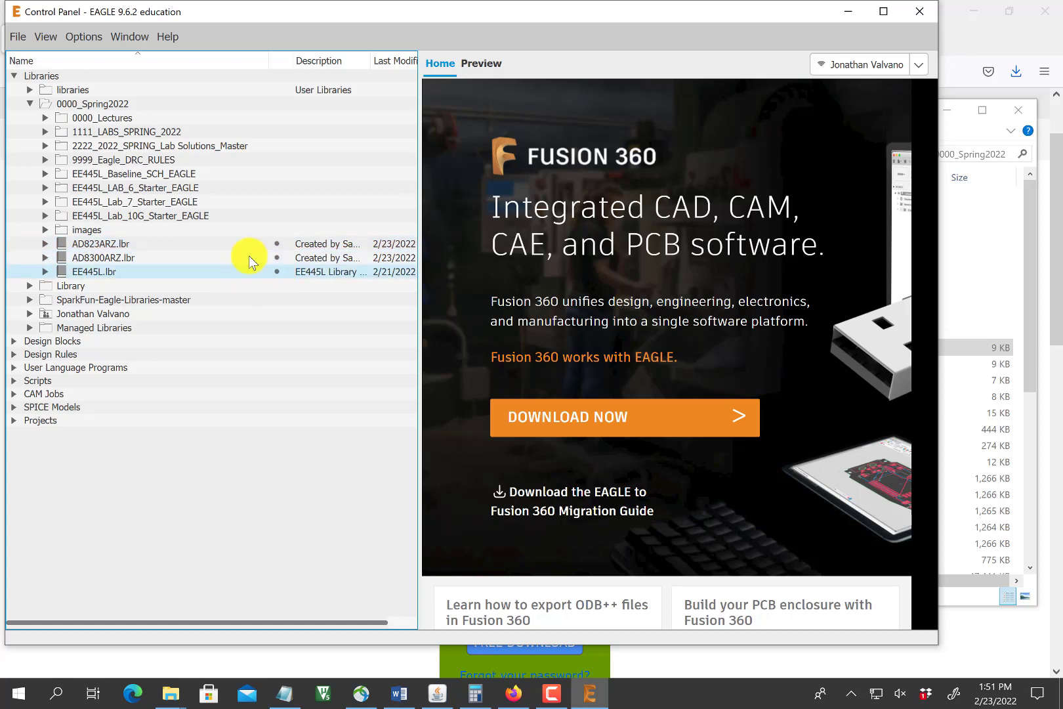
pyautogui.click(275, 271)
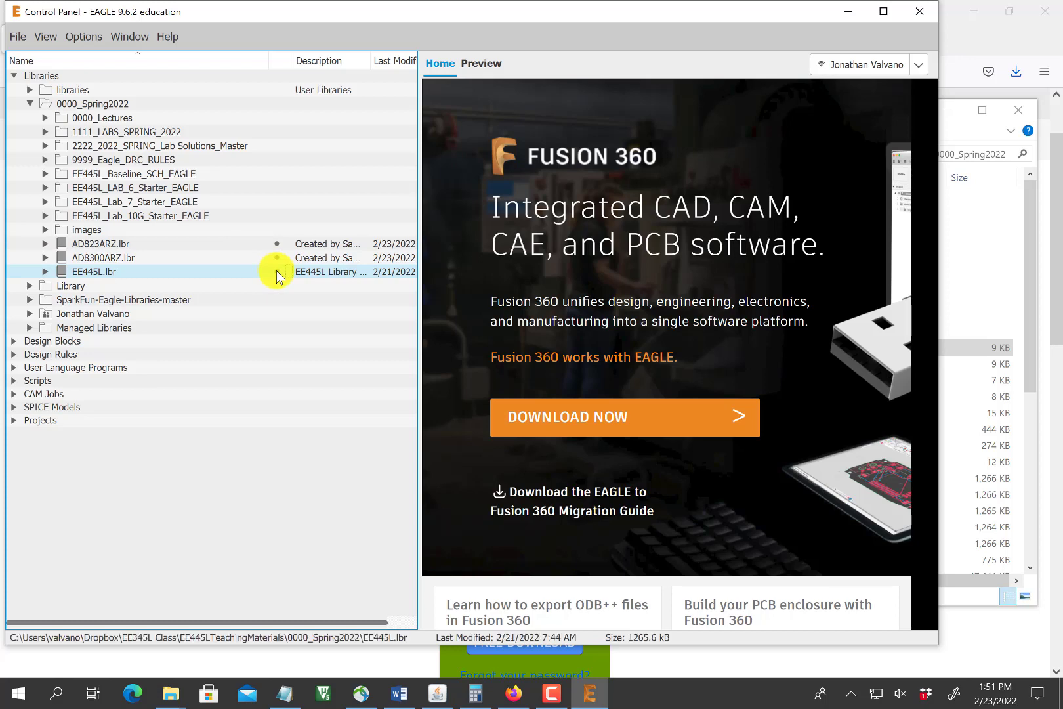
pyautogui.click(237, 257)
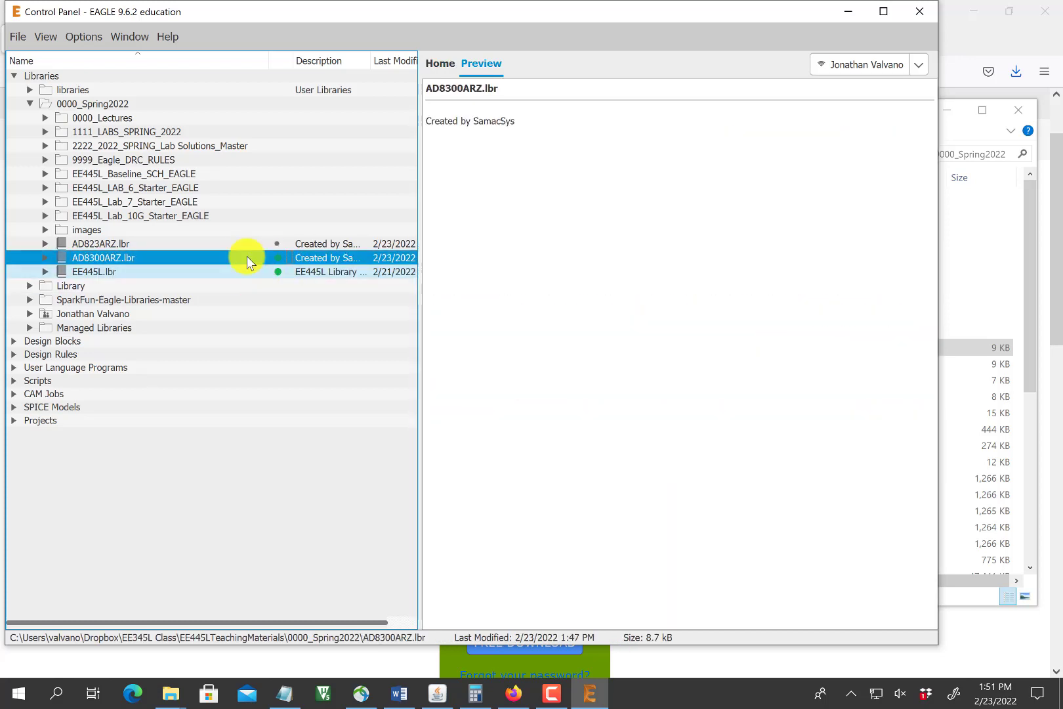
pyautogui.click(274, 244)
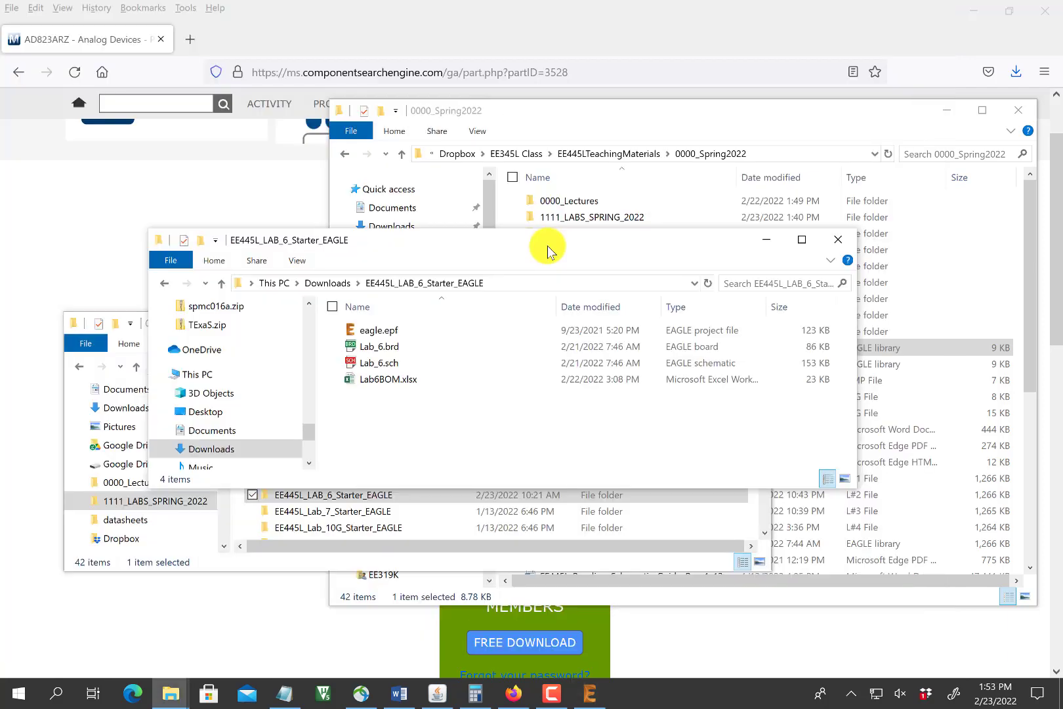
pyautogui.moveTo(547, 247); pyautogui.dragTo(558, 226)
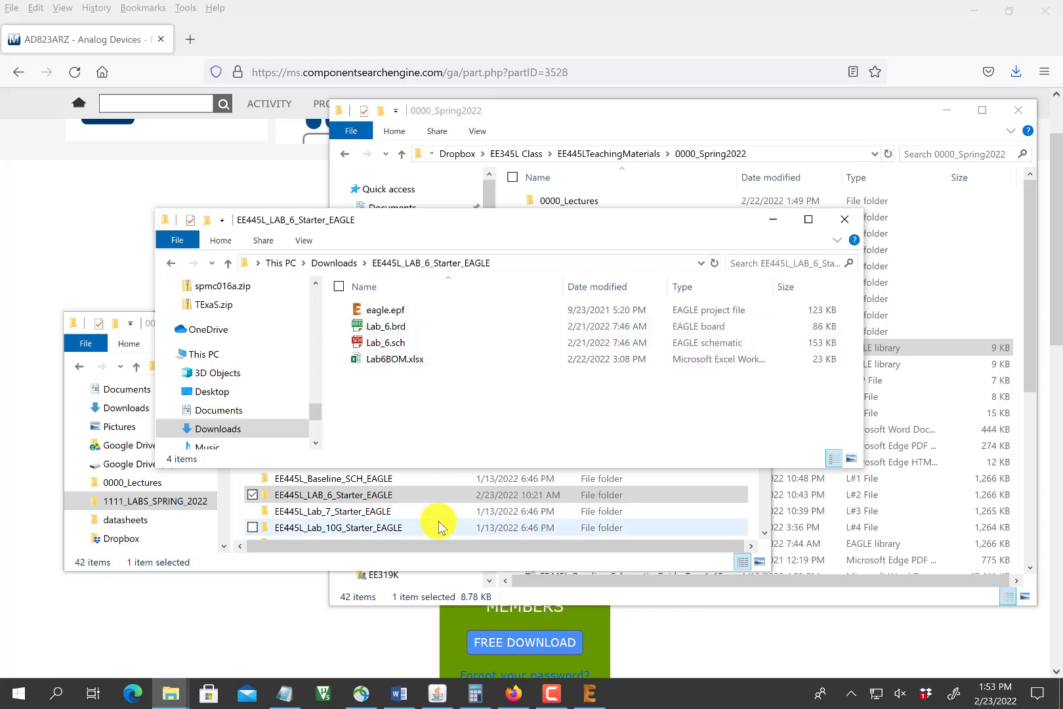
# - Open Lab_6.sch as a schematic from Downloads > EE445L_LAB_6_Starter_EAGLE
pyautogui.click(589, 692)
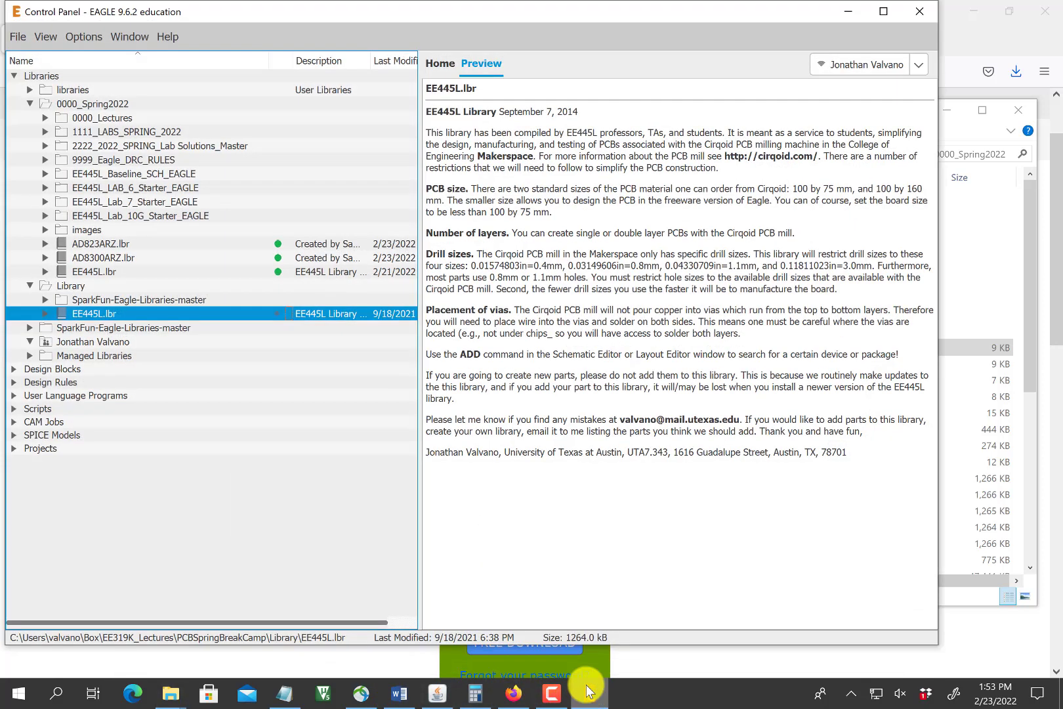
pyautogui.click(19, 38)
pyautogui.moveTo(37, 66)
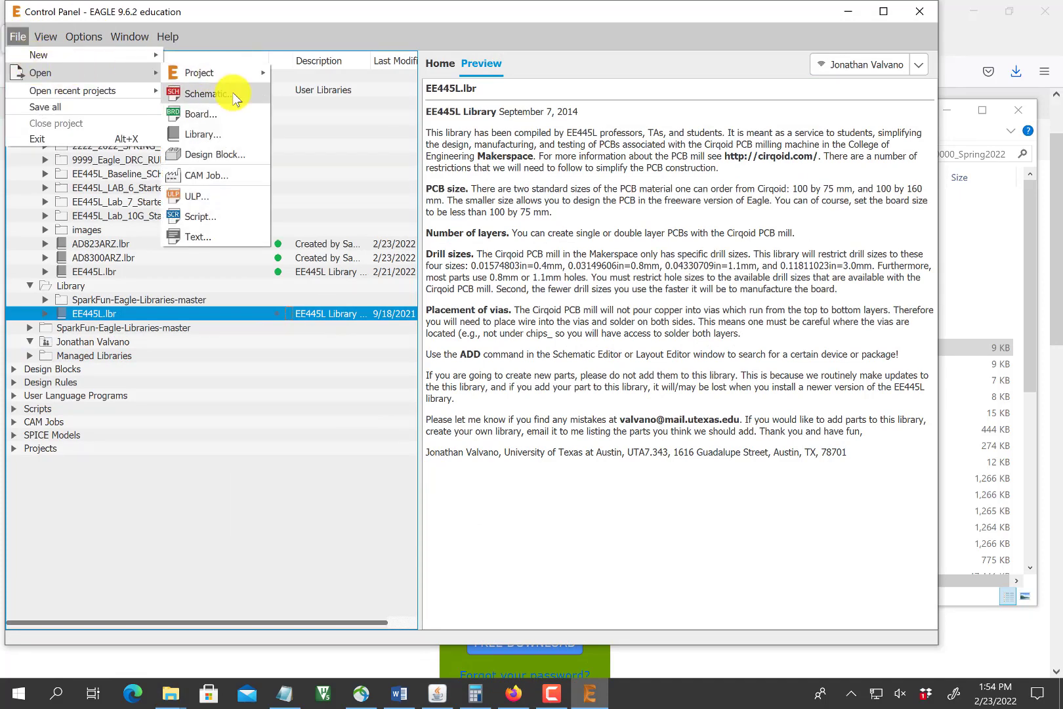
pyautogui.click(232, 92)
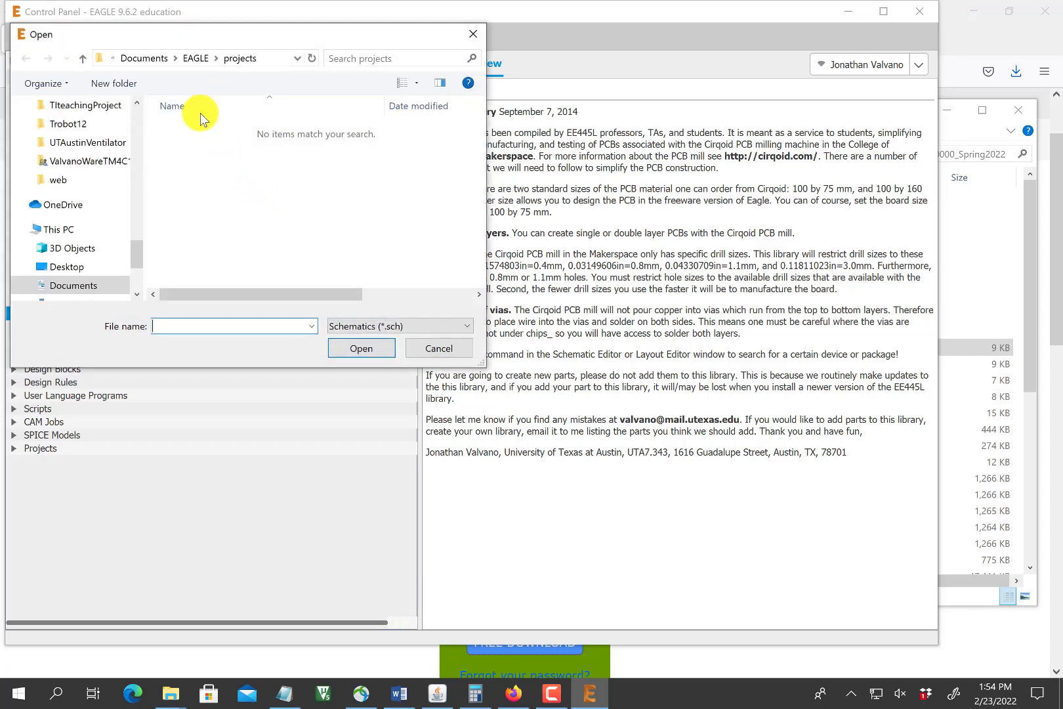
pyautogui.scroll(10, 142, 134)
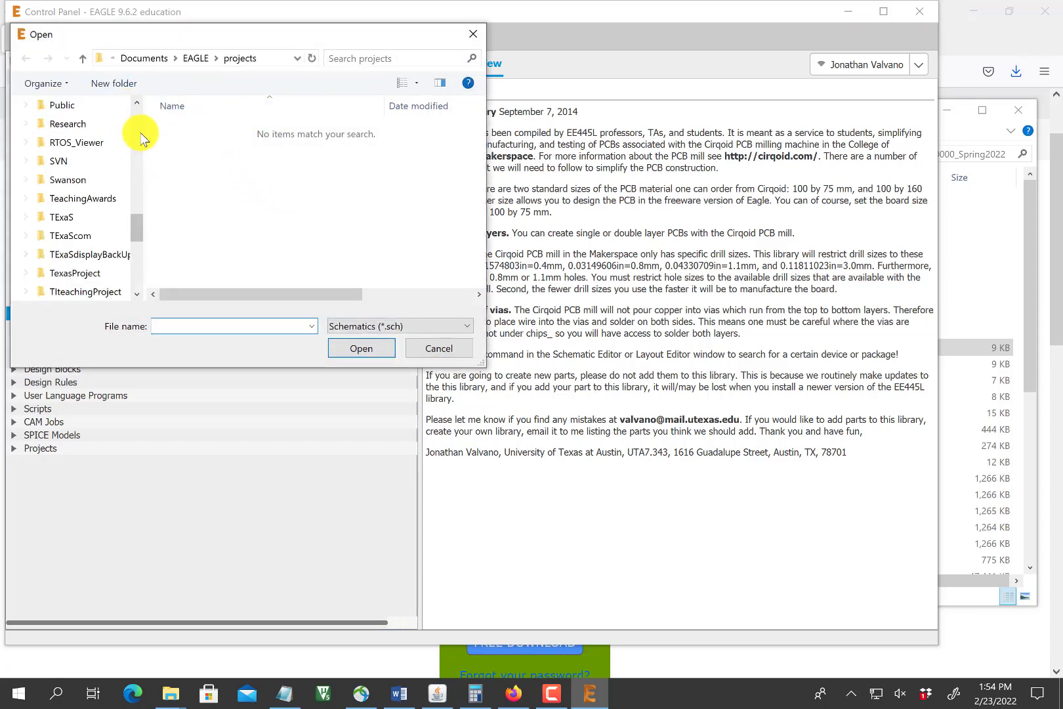
pyautogui.scroll(3, 140, 123)
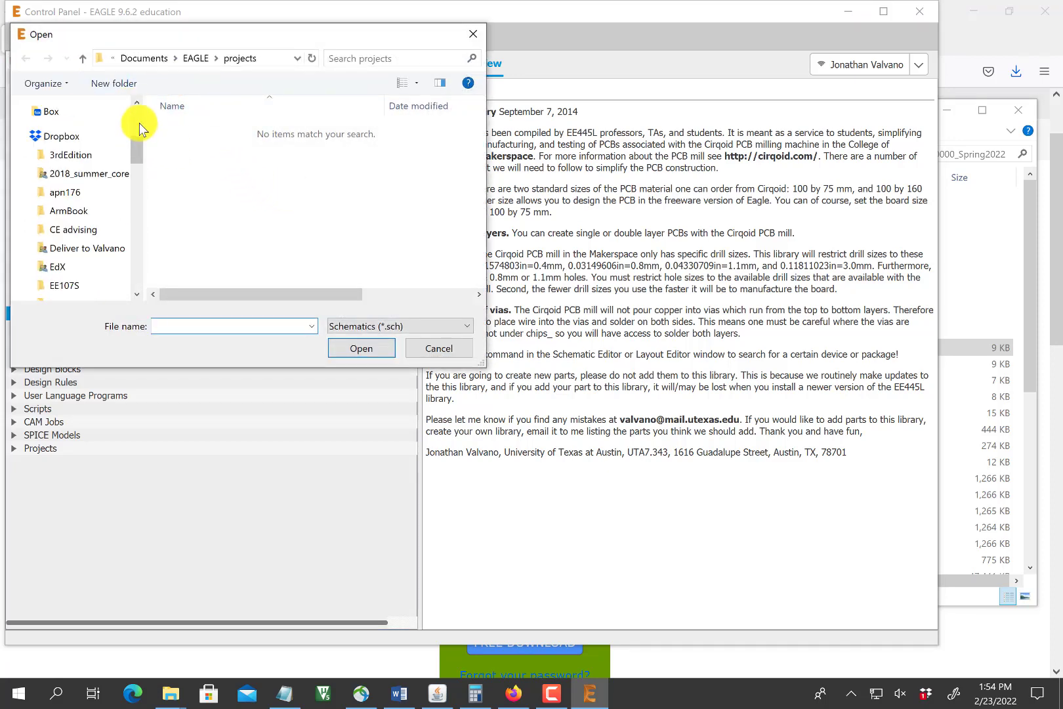
pyautogui.scroll(3, 138, 122)
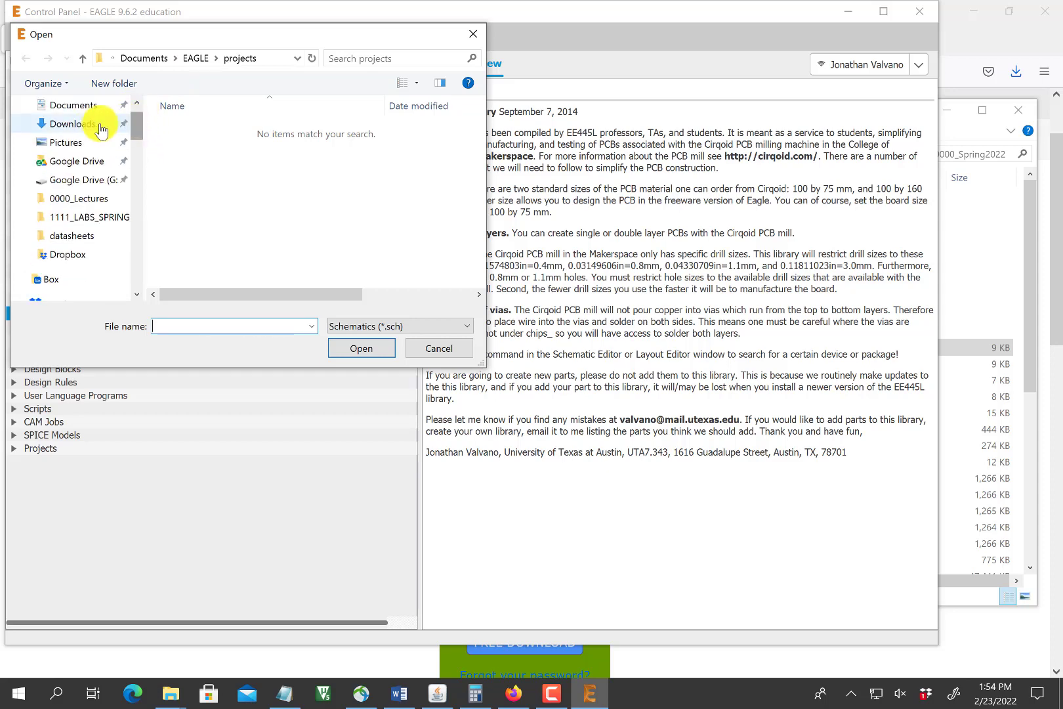
pyautogui.click(87, 128)
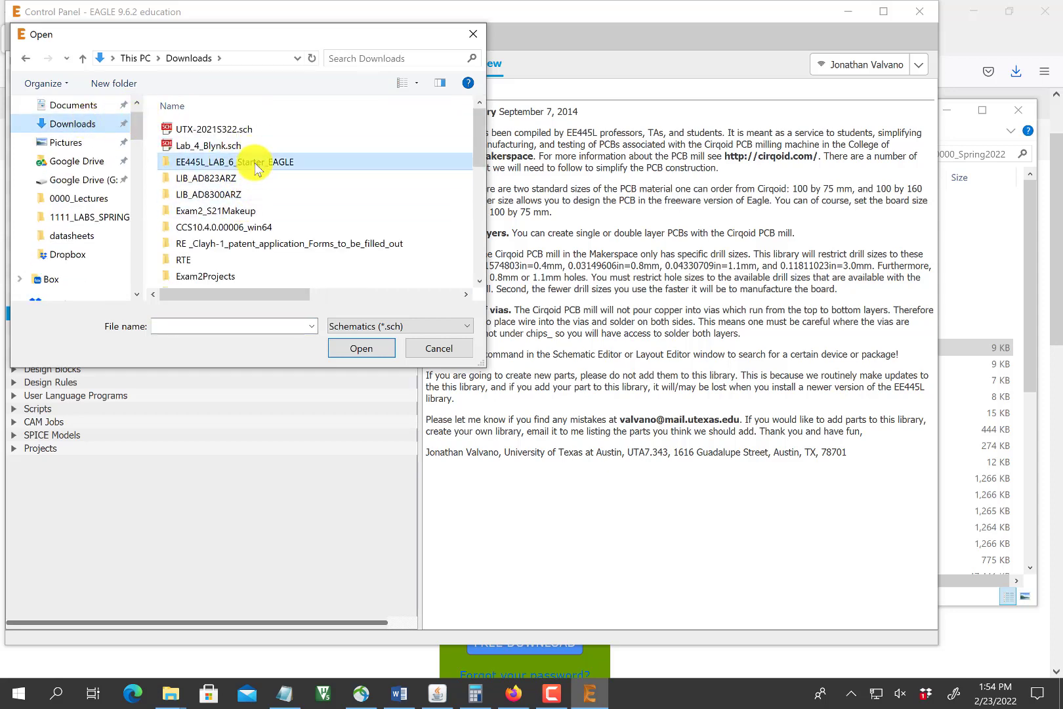
pyautogui.doubleClick(255, 161)
pyautogui.doubleClick(195, 130)
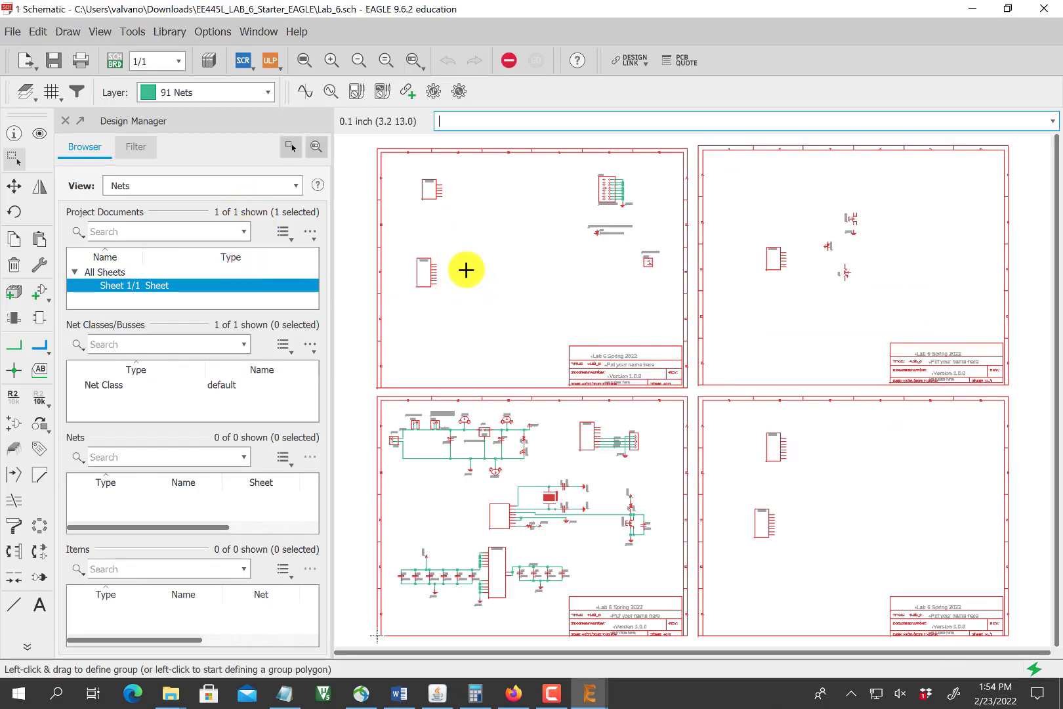
# - Add the AD8300ARZ DAC from its library and place it as IC1 beside Port D
pyautogui.scroll(2, 468, 268)
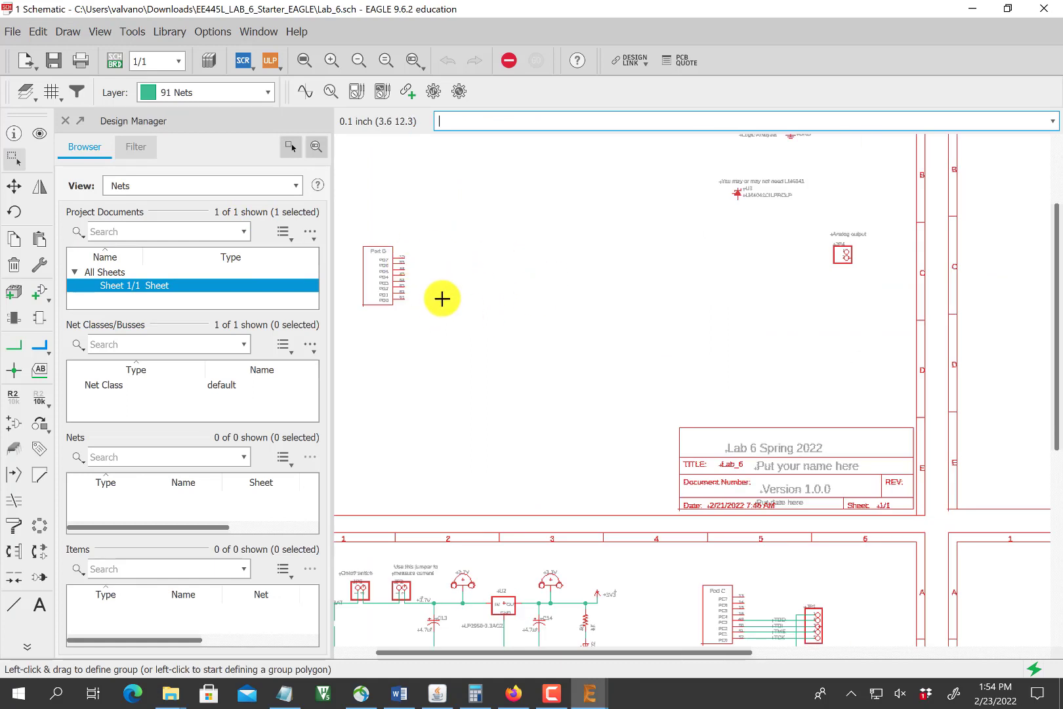
pyautogui.scroll(3, 437, 288)
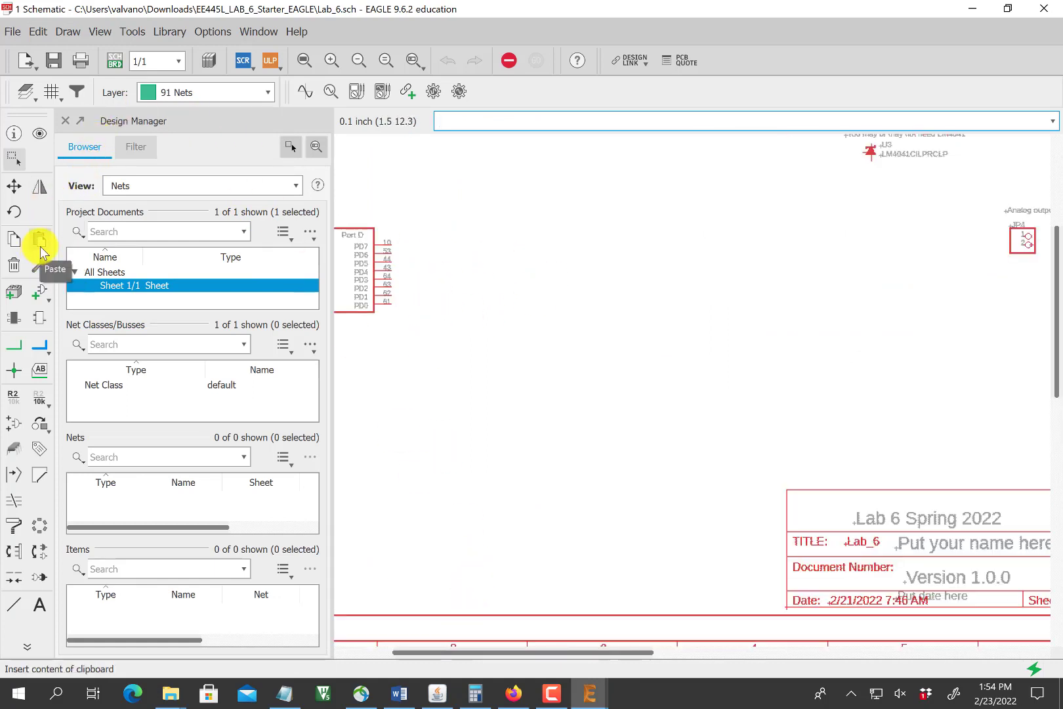
pyautogui.click(41, 290)
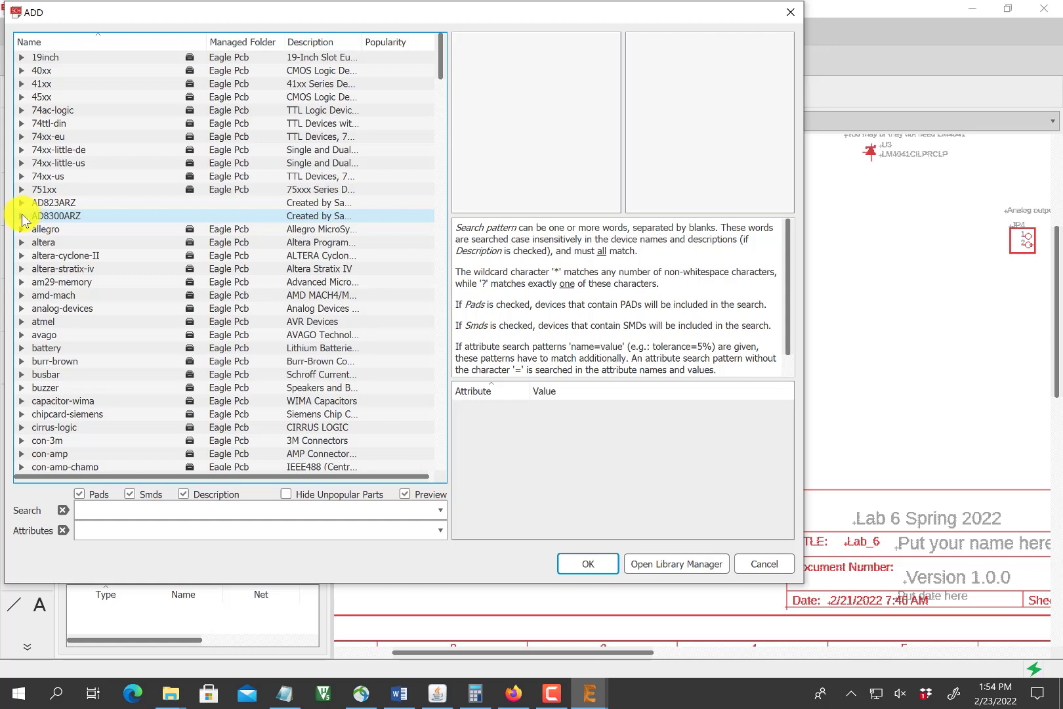
pyautogui.click(22, 217)
pyautogui.click(87, 231)
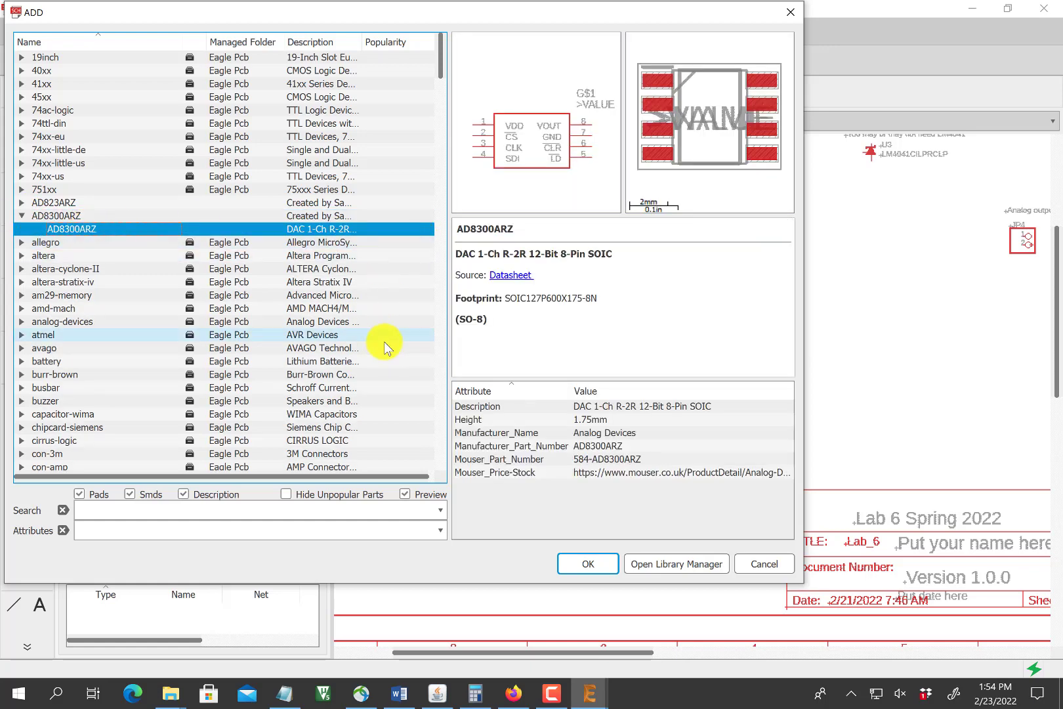
pyautogui.click(571, 564)
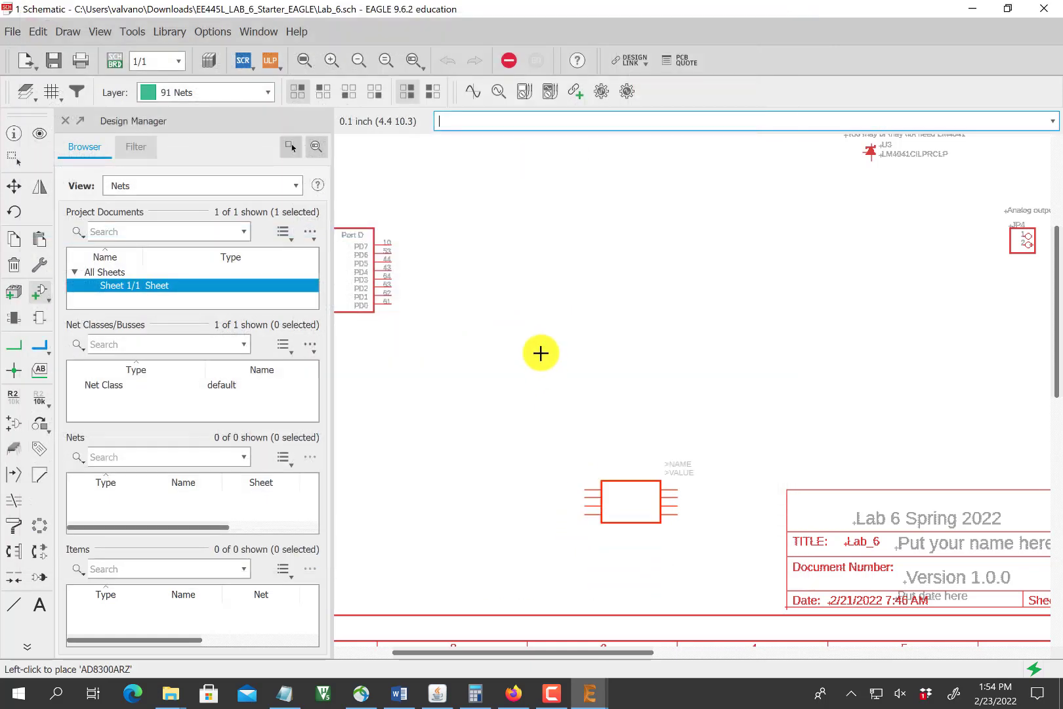
pyautogui.click(478, 277)
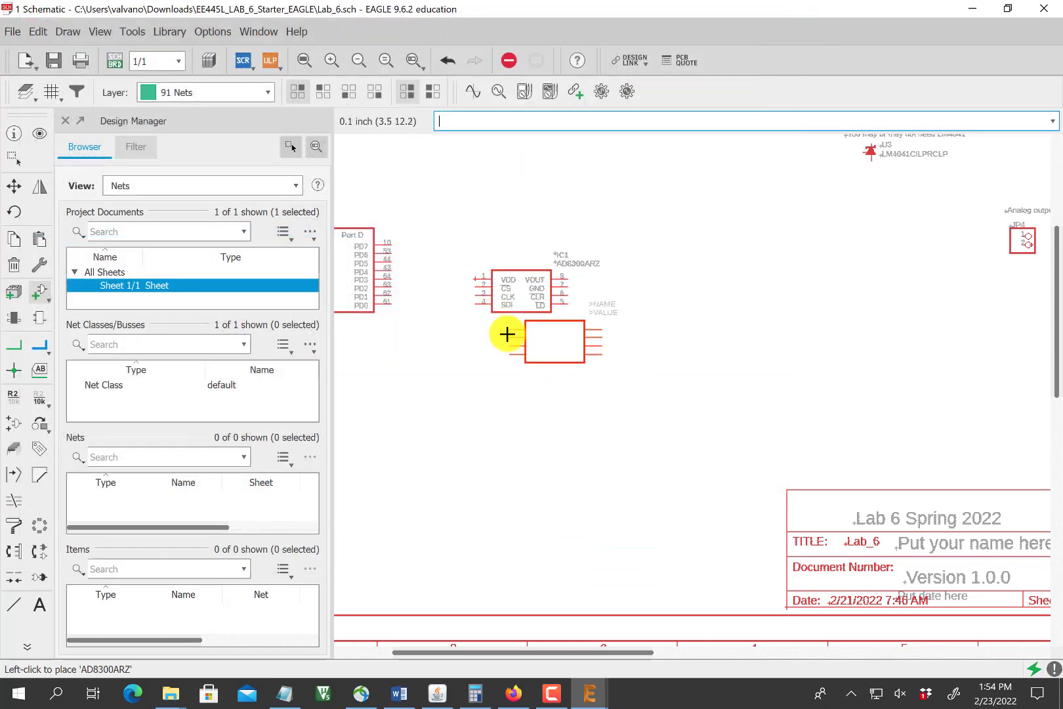
pyautogui.press('Escape')
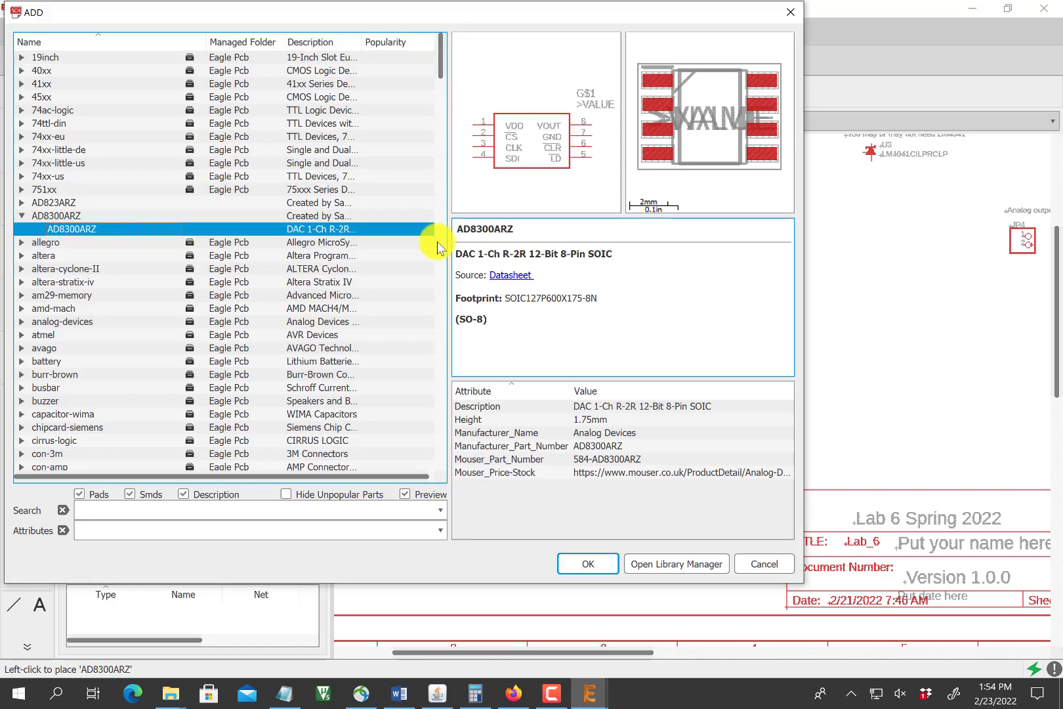
# - Add the AD823ARZ op amp and place it as IC2 to the right of IC1
pyautogui.doubleClick(53, 203)
pyautogui.click(67, 216)
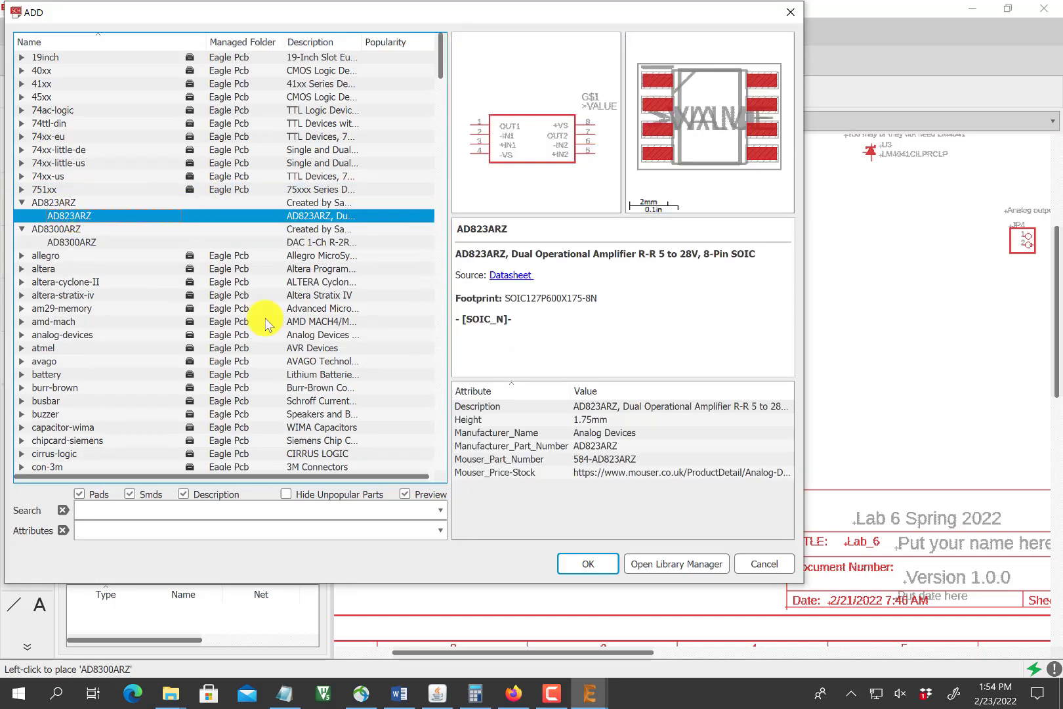
pyautogui.click(568, 564)
pyautogui.click(670, 281)
pyautogui.press('Escape')
pyautogui.press('Escape')
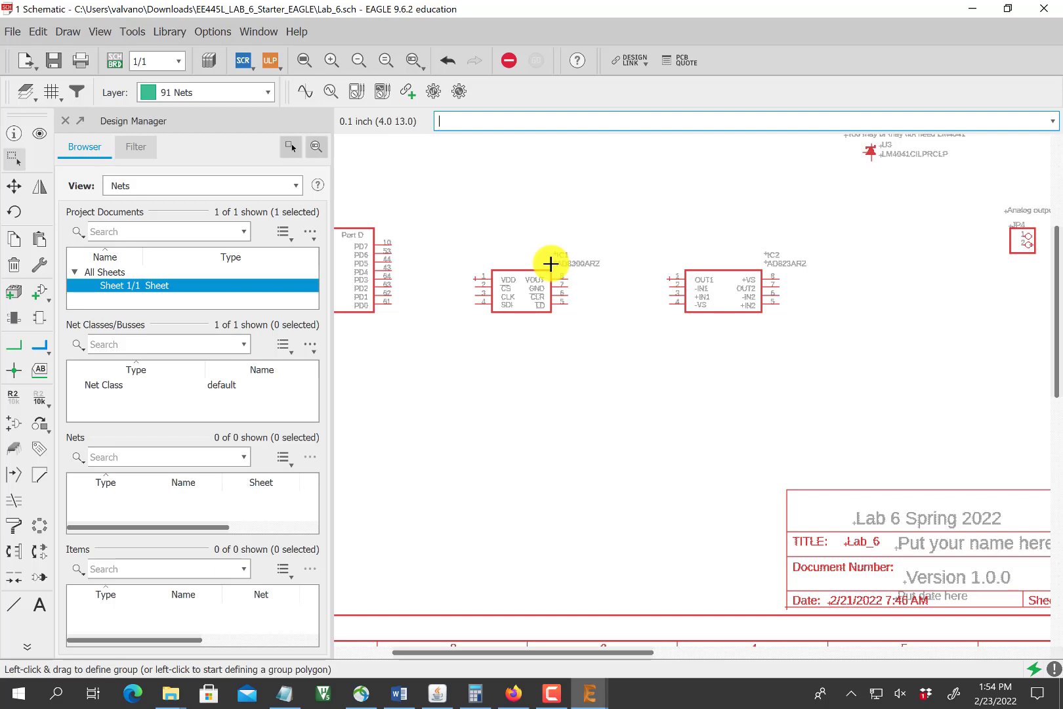
# - Switch from the schematic to the Lab_6.brd board layout
pyautogui.click(117, 62)
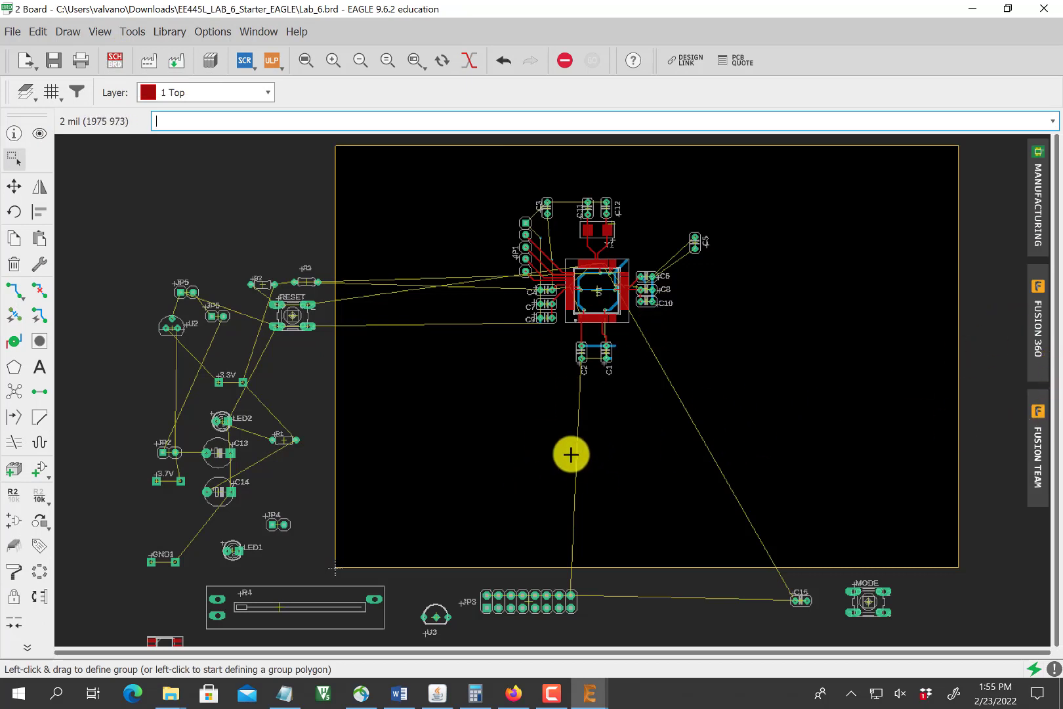
pyautogui.scroll(-1, 571, 455)
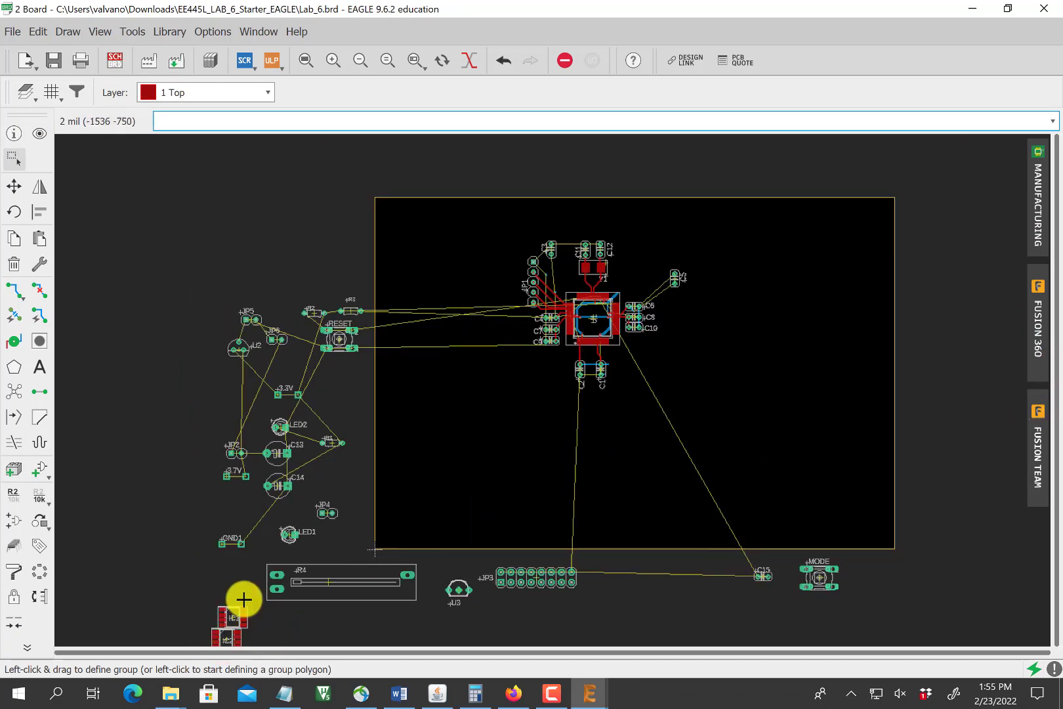